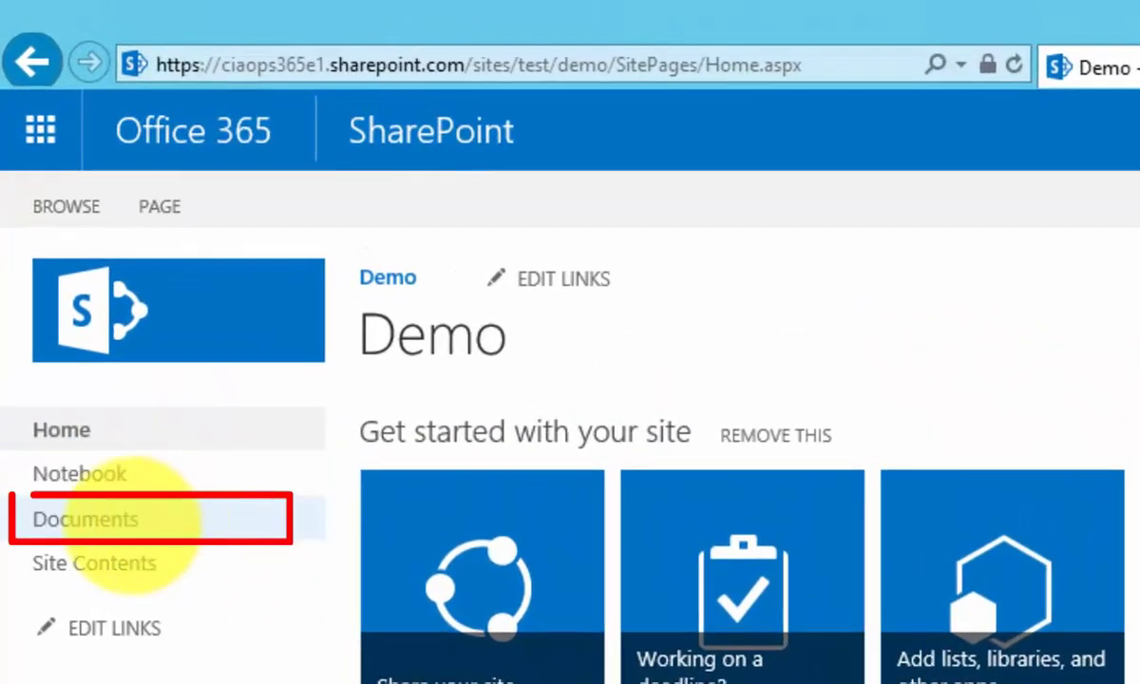
Step: Create a new Word document in the Demo site's Documents library
left_click(109, 519)
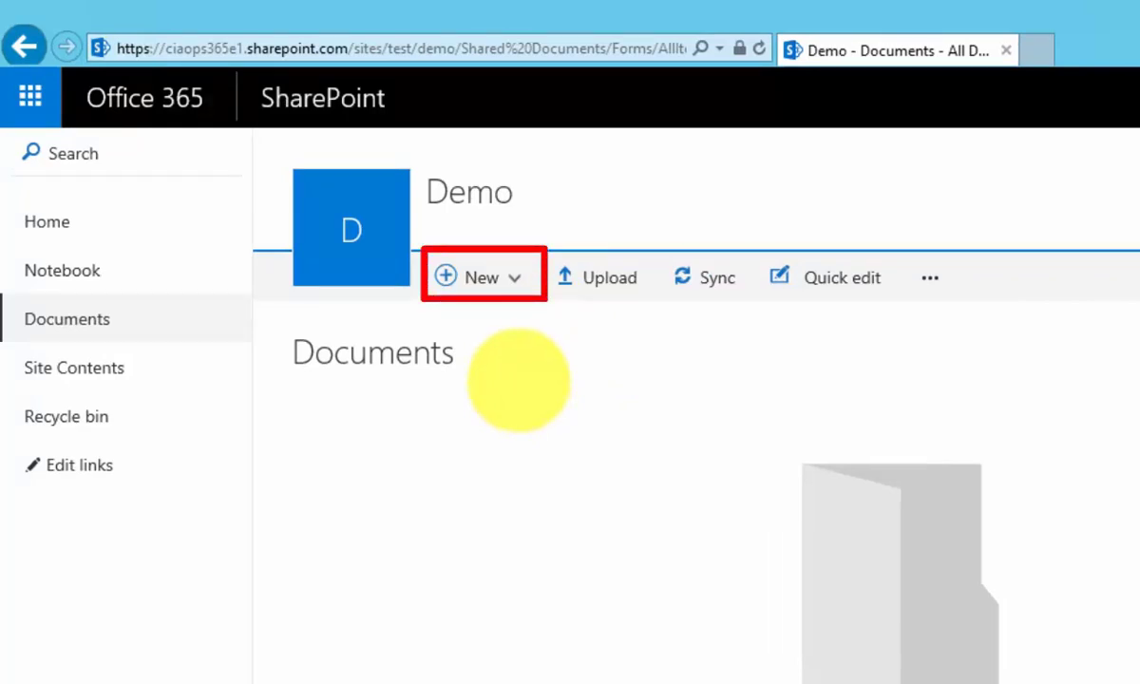
left_click(517, 283)
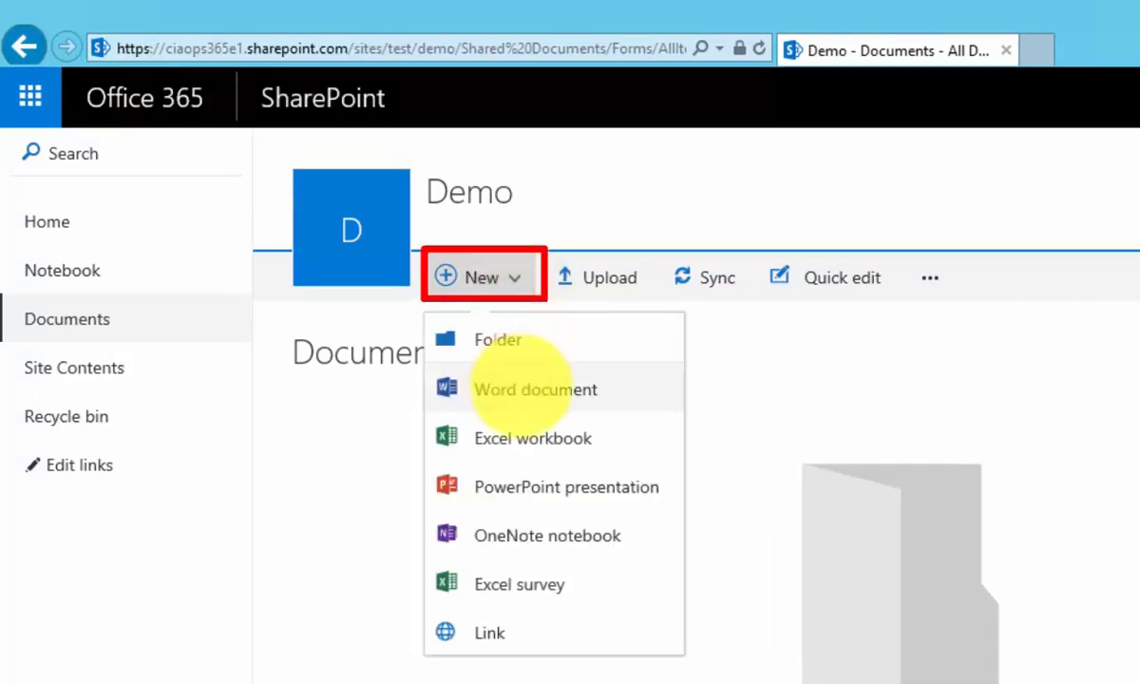
left_click(519, 384)
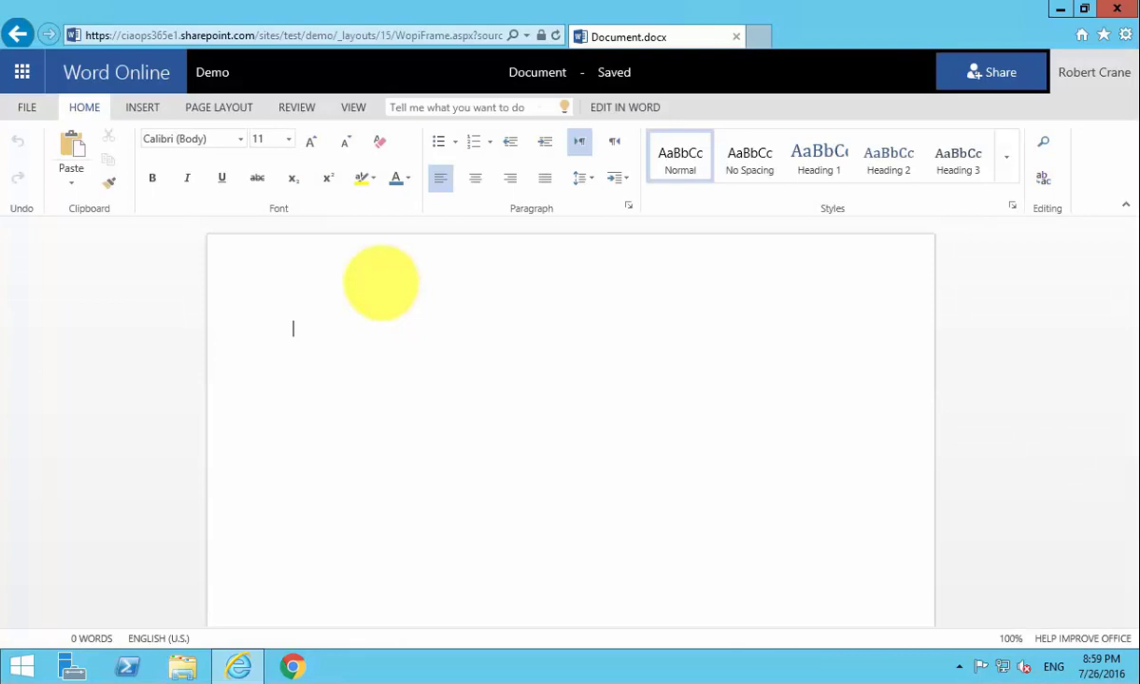
Step: Enter the text "Hello World" in the document and return to the Demo site's document library
type("Hello World")
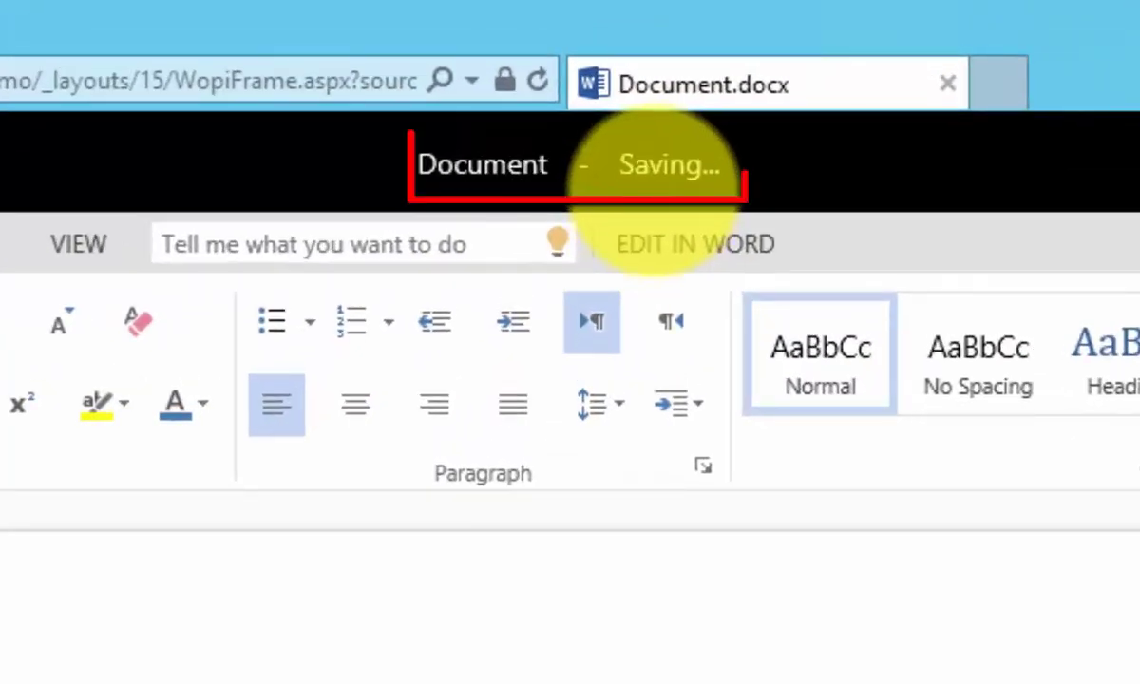
mouse_move(655, 188)
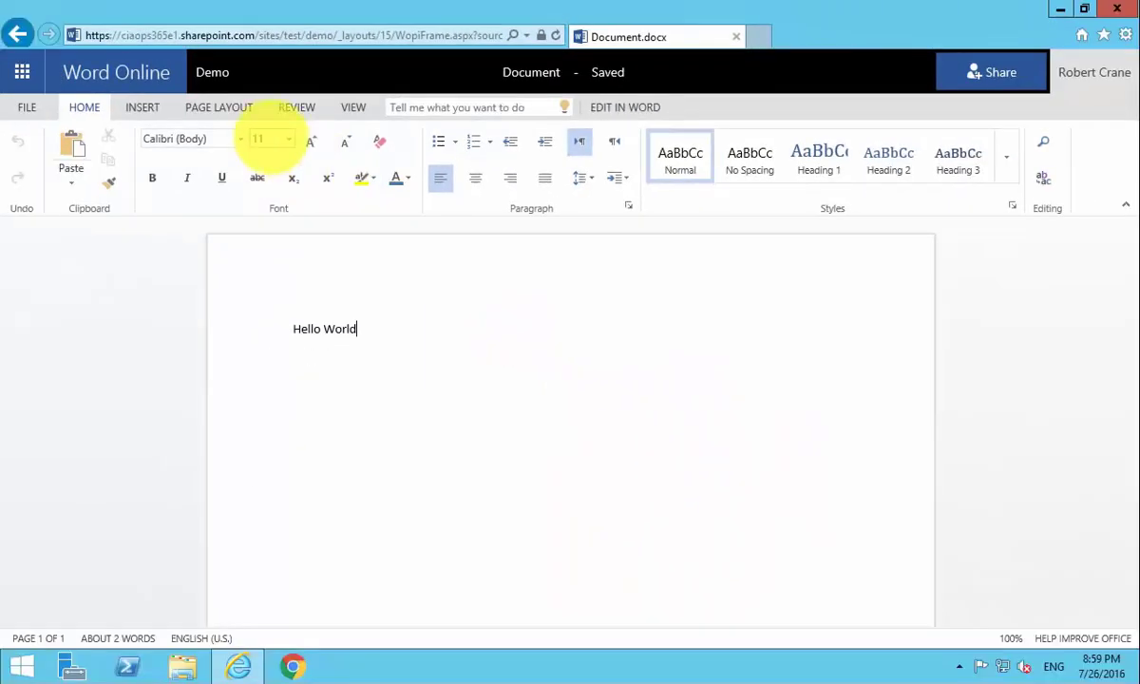
left_click(212, 72)
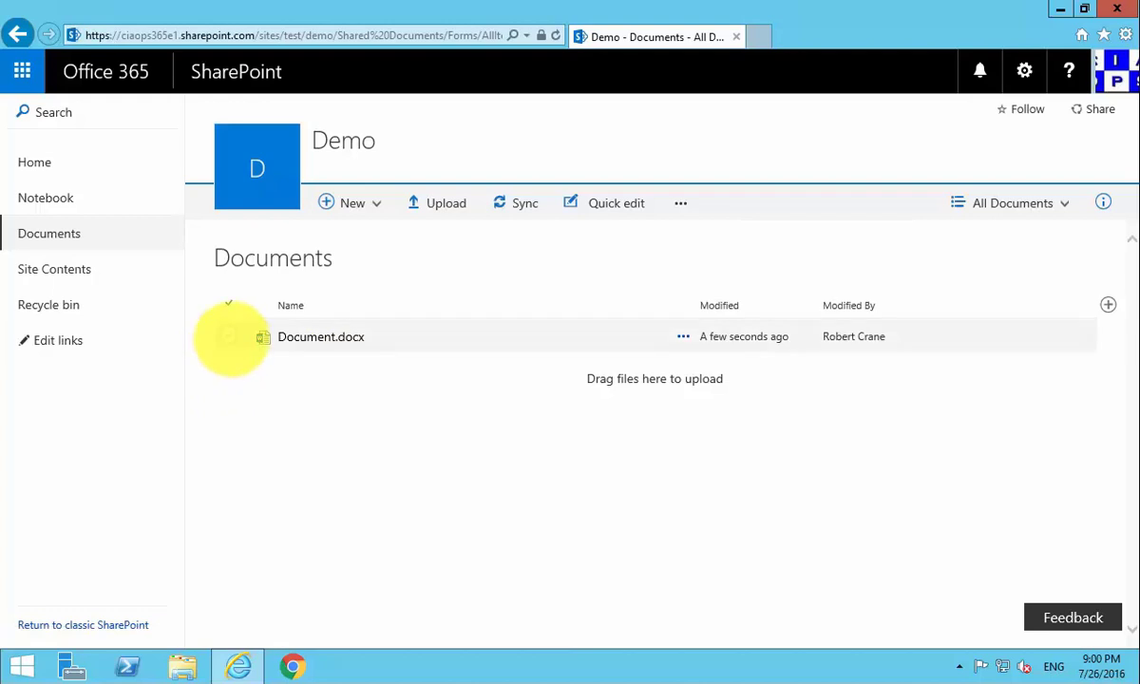
Step: Rename Document.docx as "Hello World" in its properties and close the details
left_click(230, 337)
left_click(1103, 202)
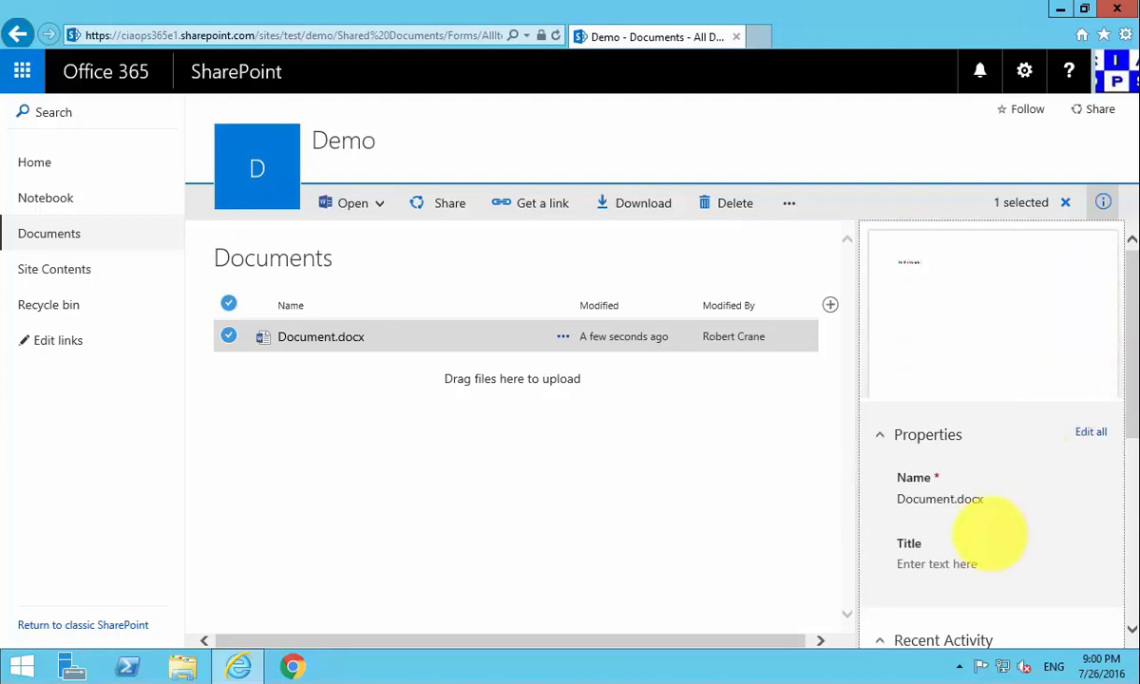
left_click(953, 499)
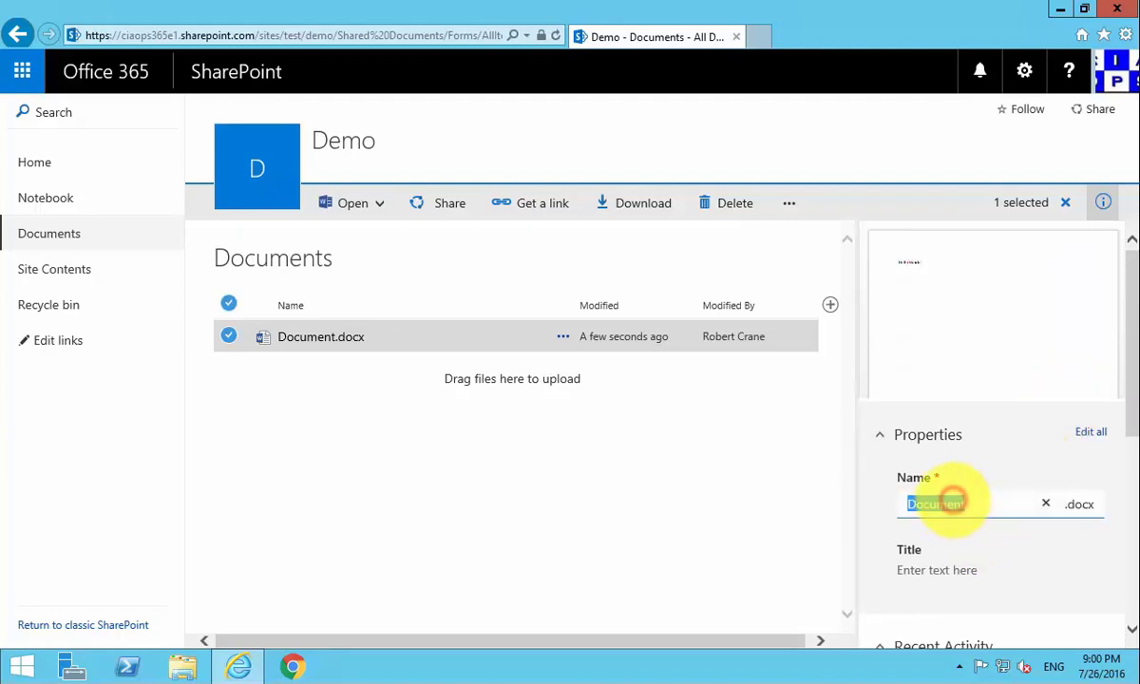
type("Hello World")
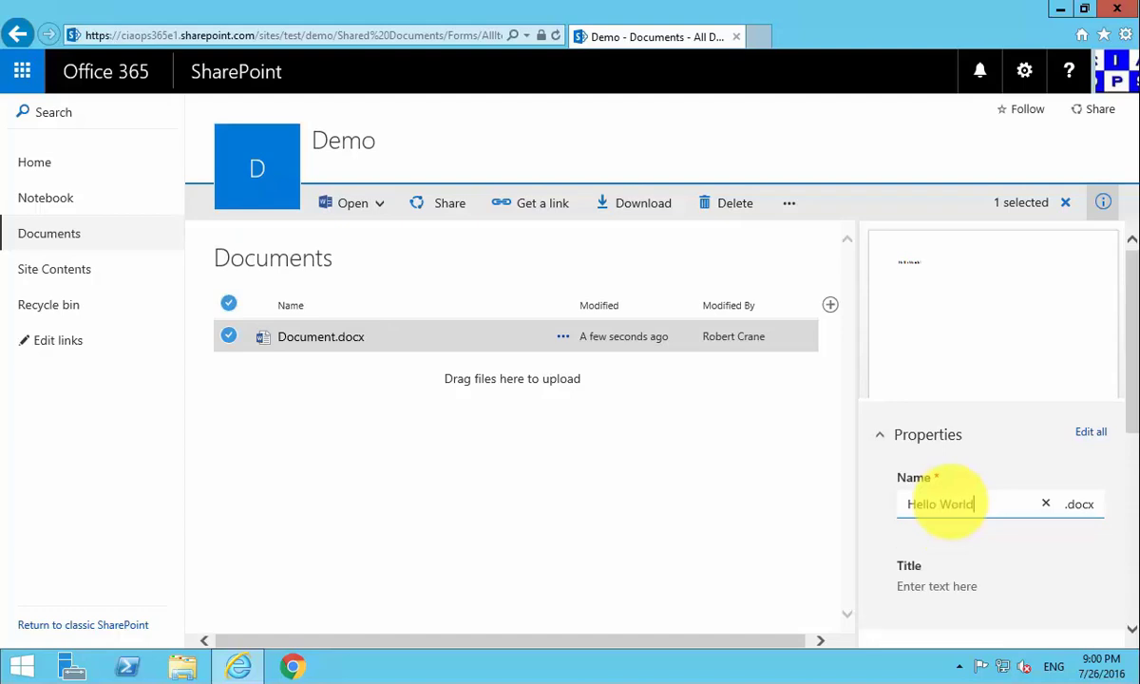
key("Return")
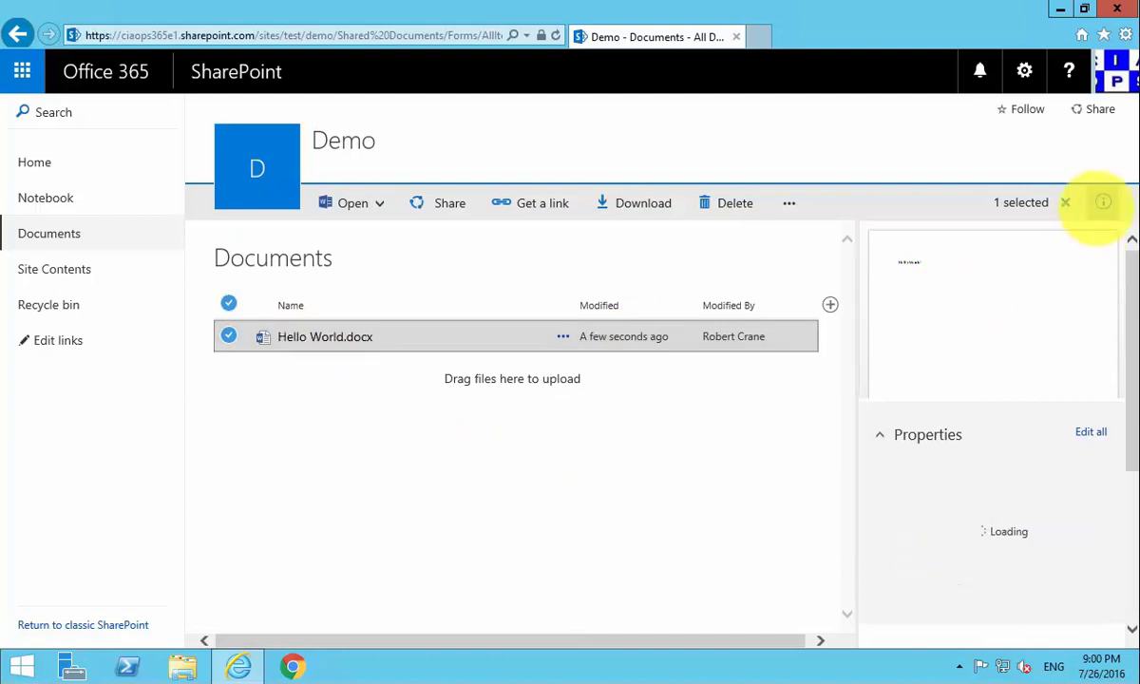
left_click(1102, 203)
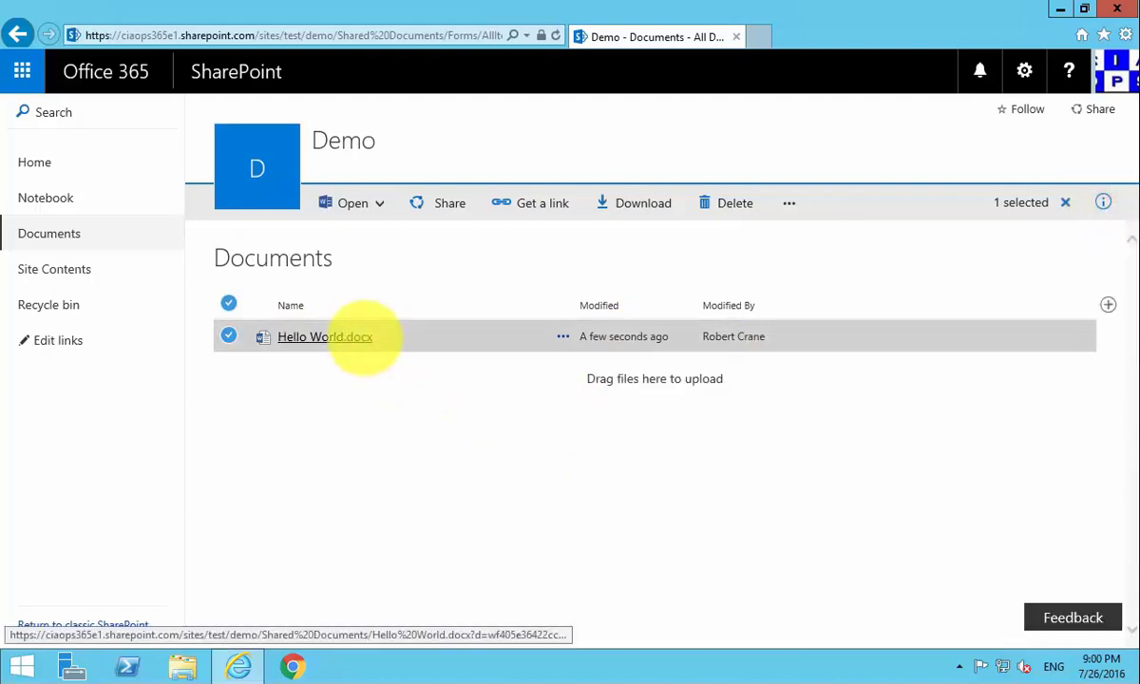
Step: Check the available ways to open Hello World.docx and clear the file's selection
left_click(381, 203)
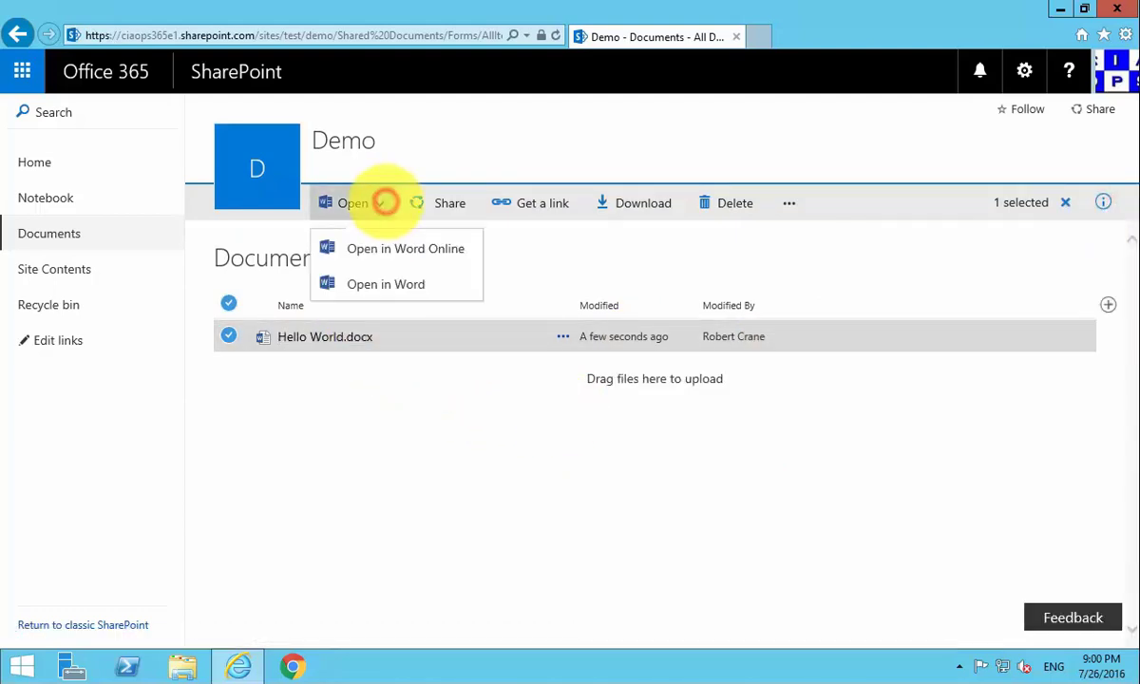
left_click(381, 202)
left_click(228, 303)
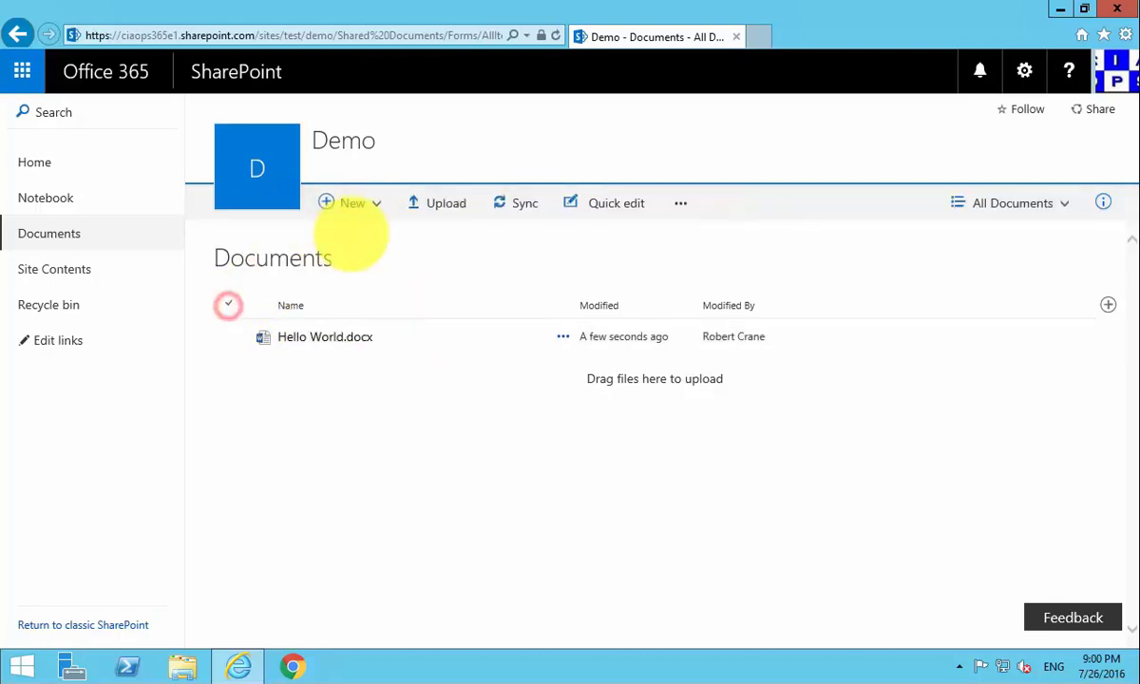
Step: Create a new folder named "Folder" in the Documents library
left_click(371, 201)
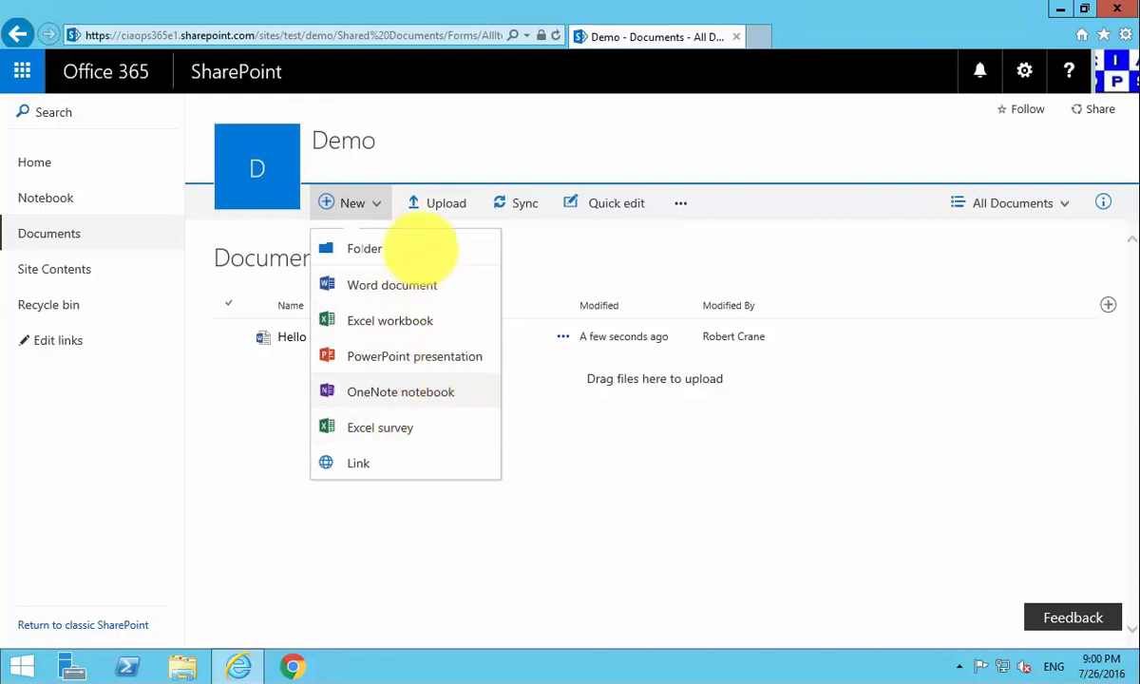
left_click(420, 248)
type("Folder")
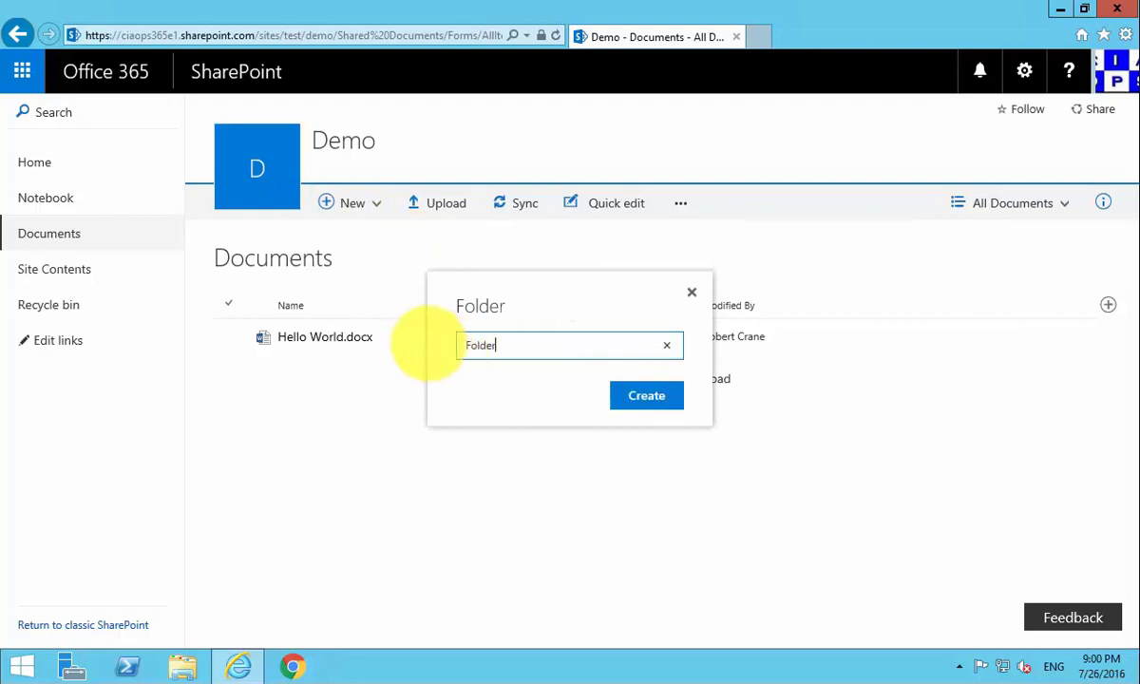
left_click(646, 395)
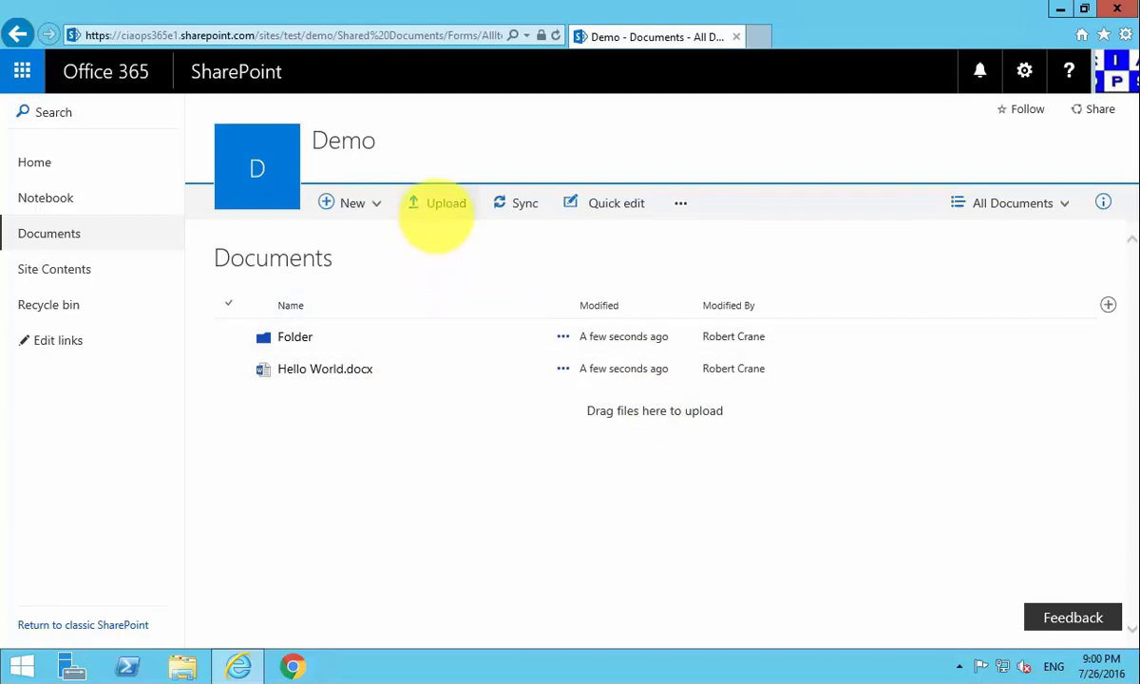
Step: Upload the file "0 - general index" from the computer's Downloads folder to the Documents library
left_click(435, 206)
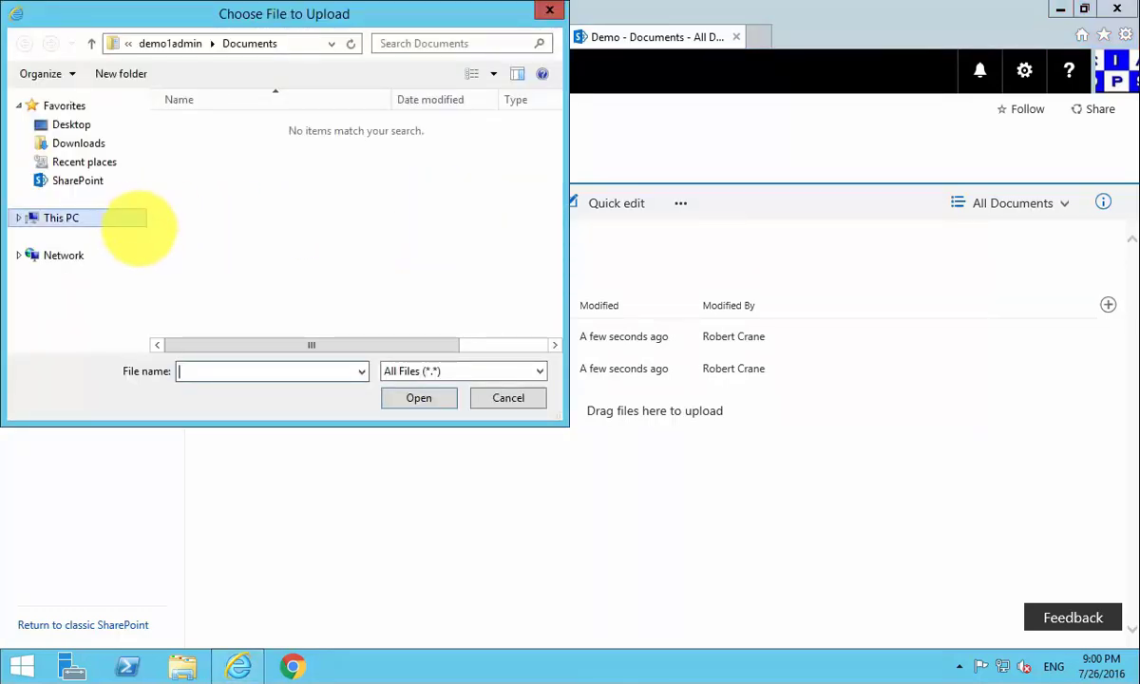
left_click(99, 143)
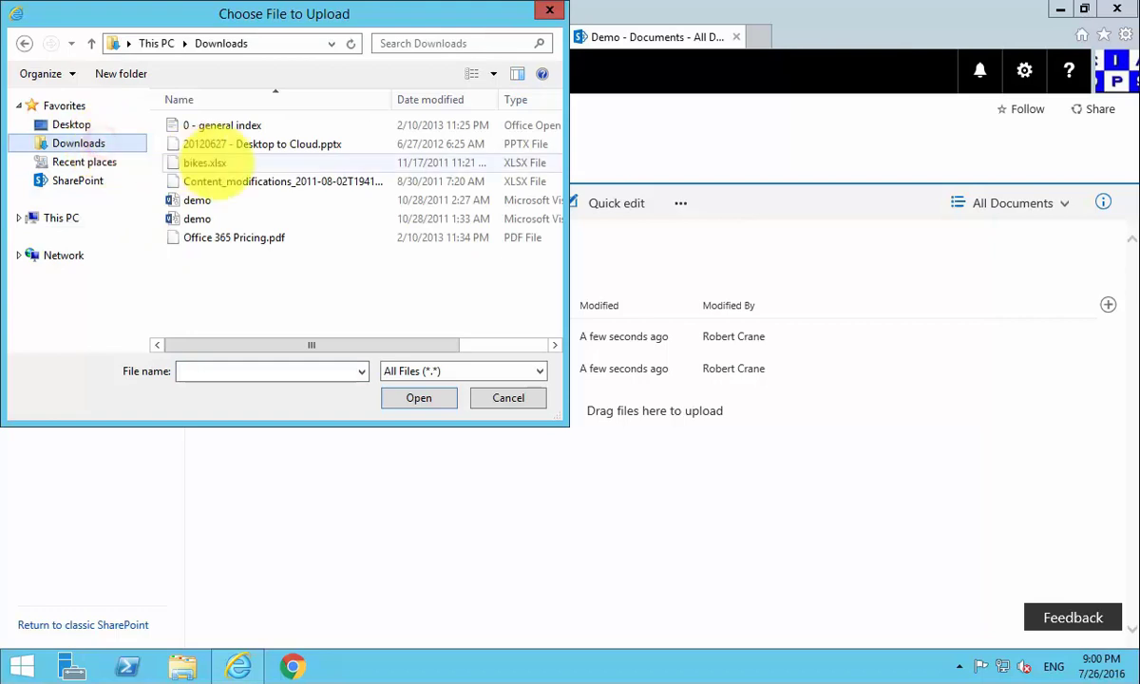
left_click(221, 125)
left_click(418, 397)
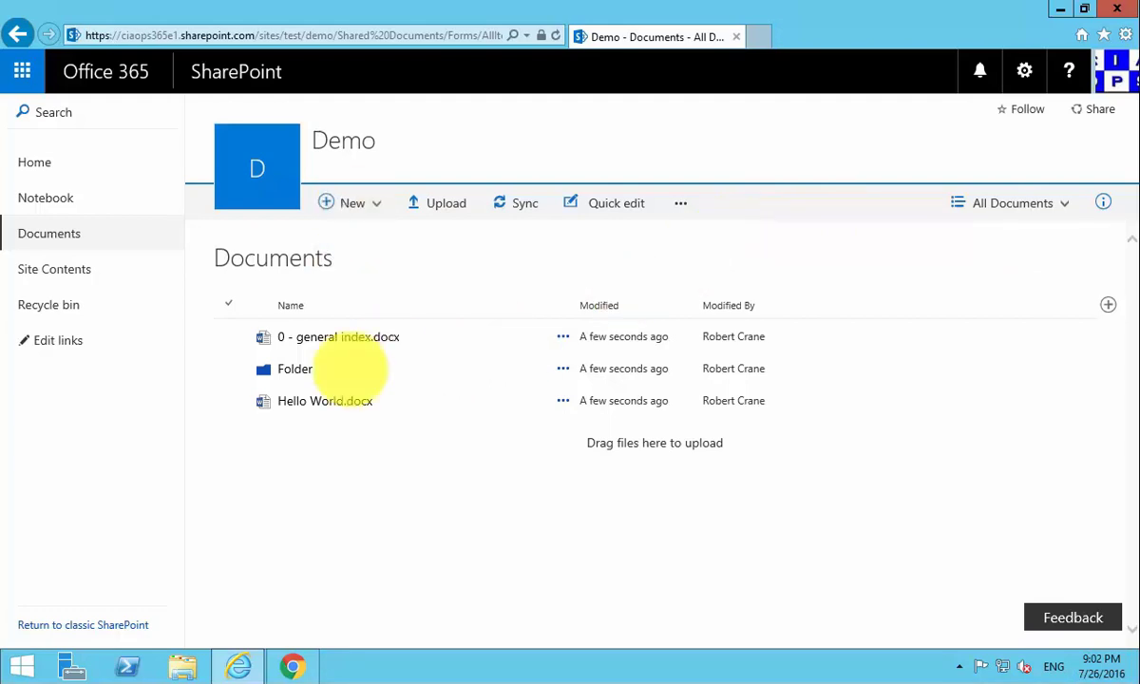
Step: Switch to Chrome and upload the whole Data folder from the computer's Downloads to the Documents library
left_click(292, 666)
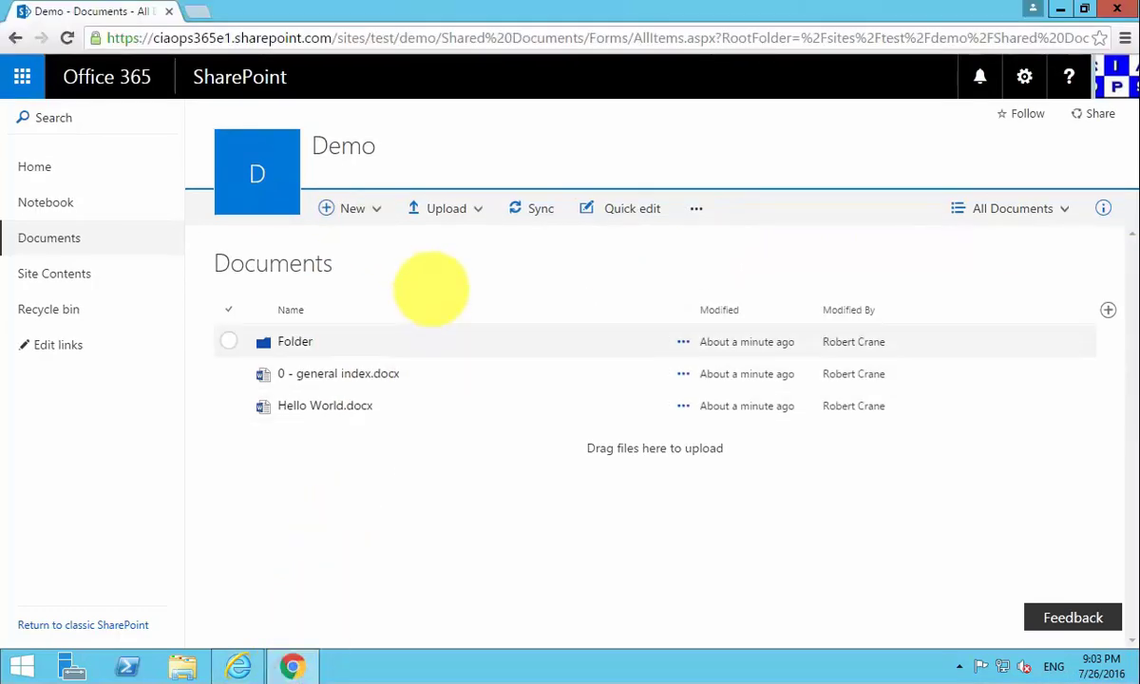
left_click(460, 211)
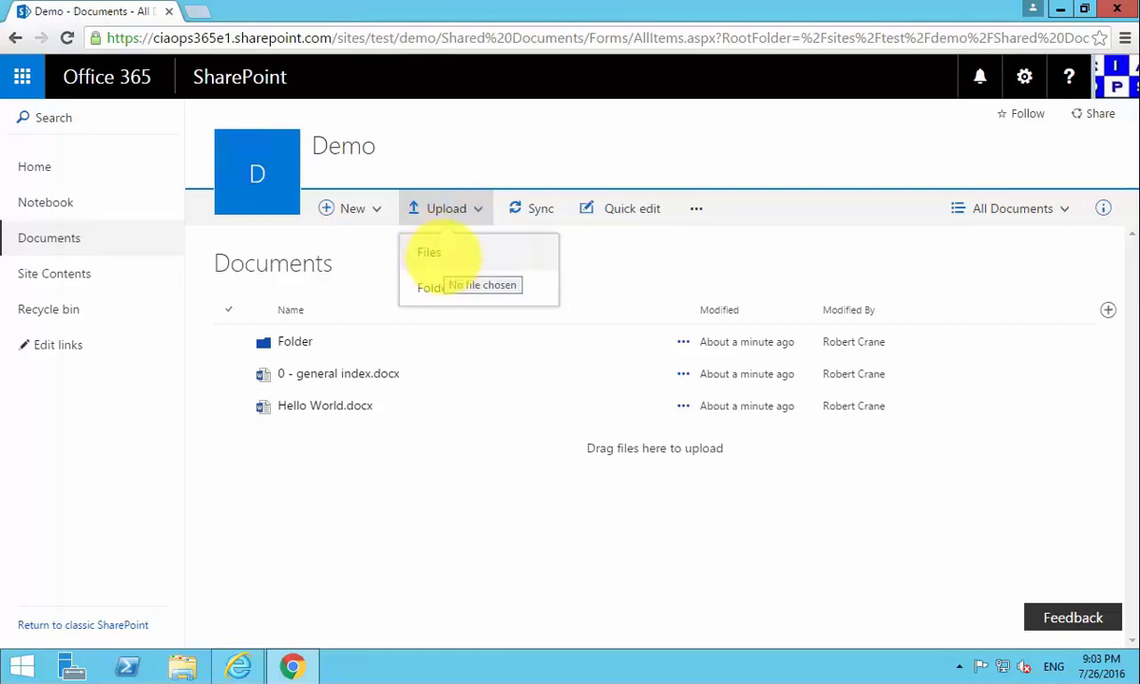
left_click(441, 288)
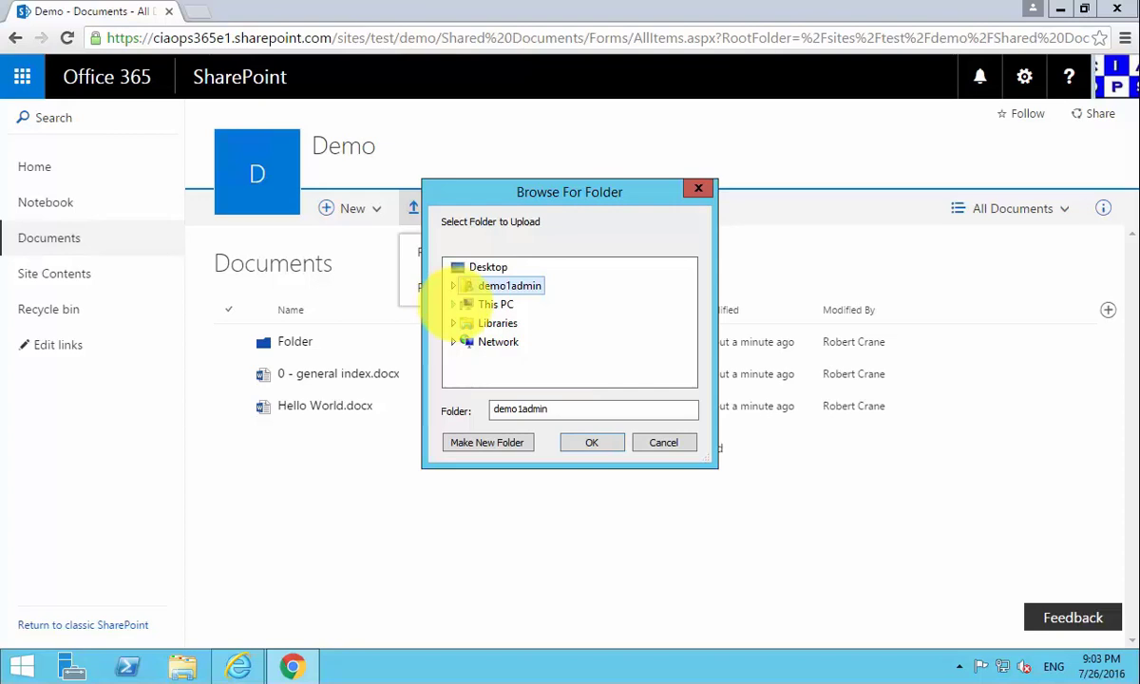
left_click(454, 304)
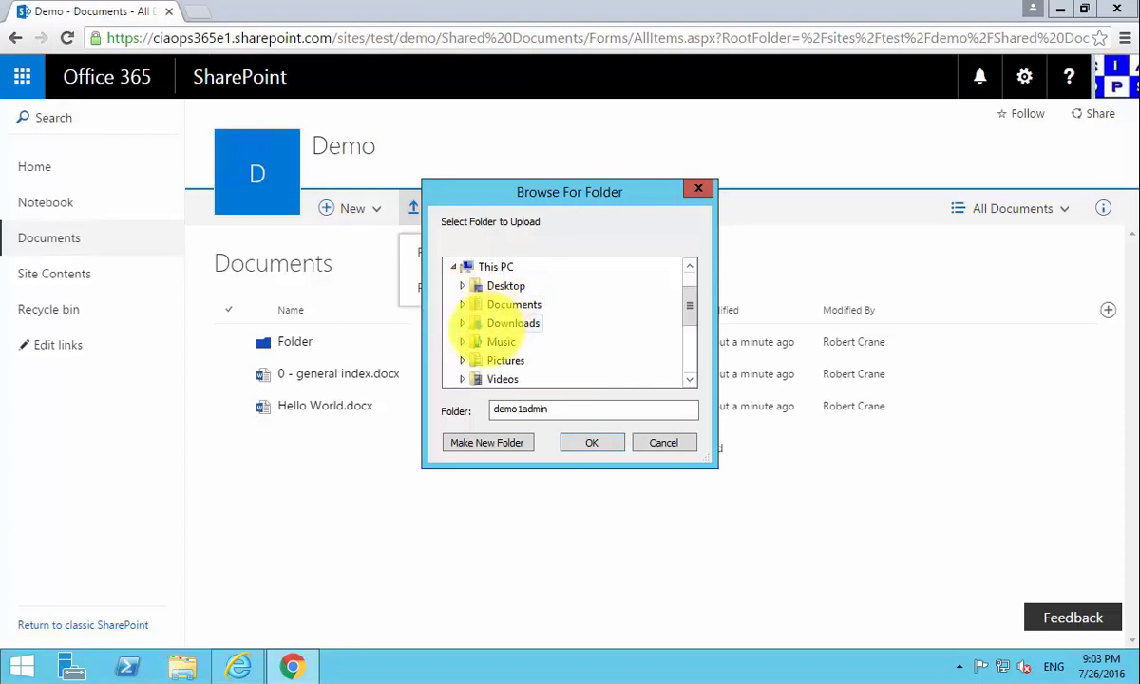
left_click(482, 325)
left_click(507, 377)
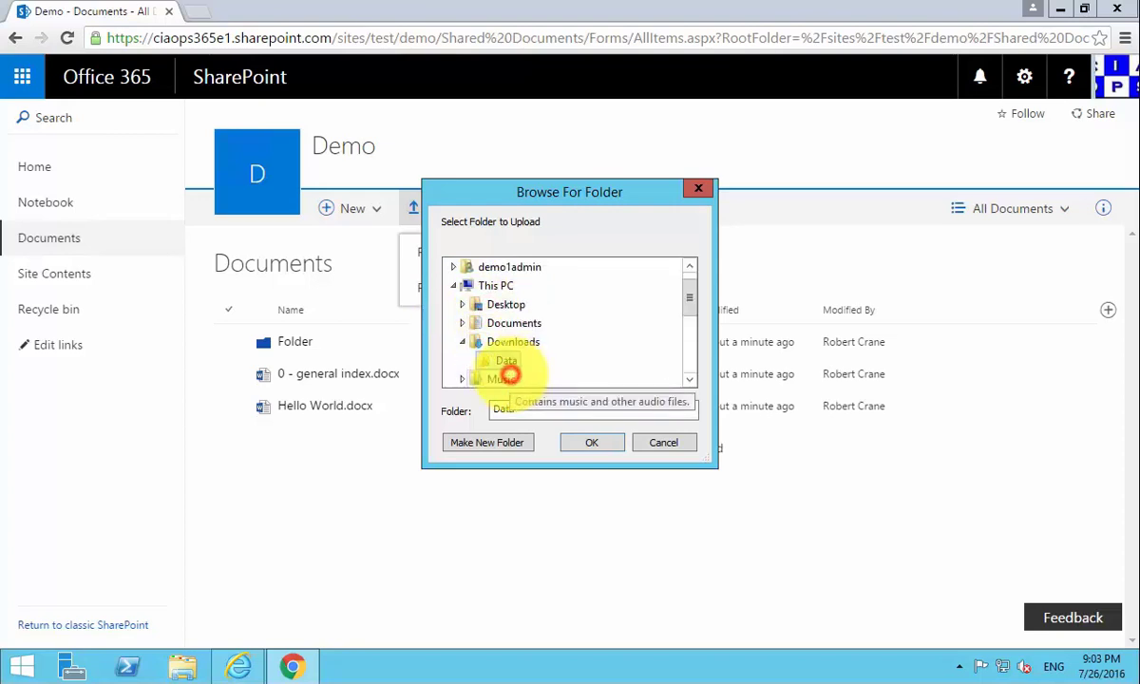
left_click(591, 442)
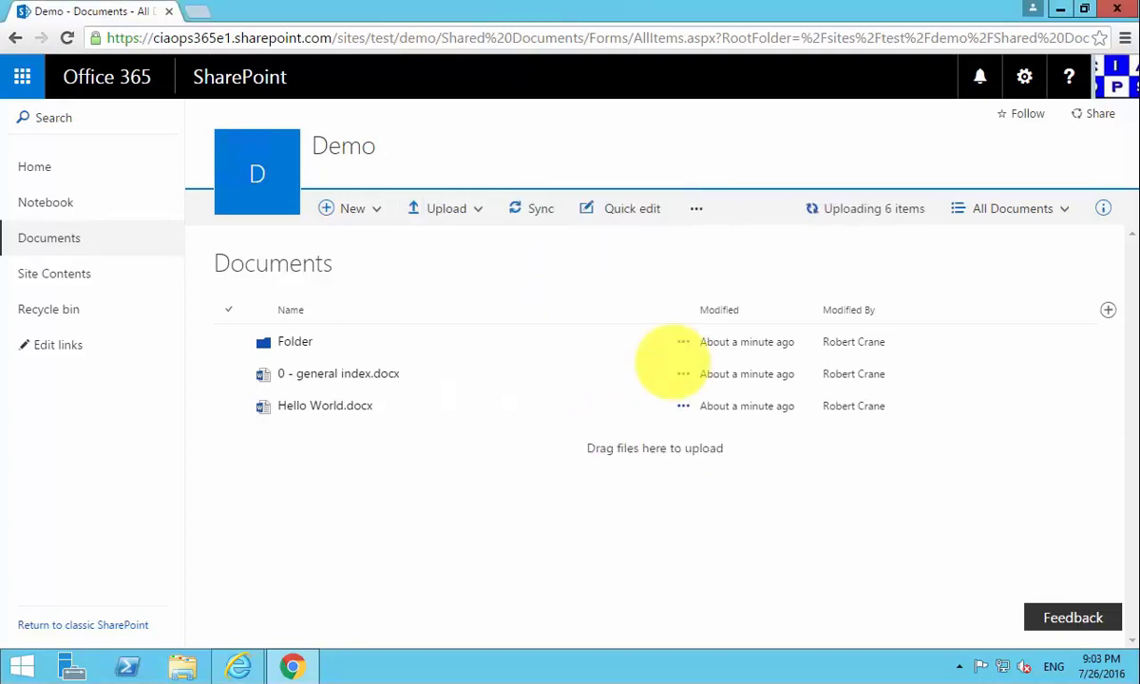
Step: Review the upload progress and the contents of the uploaded Data folder, returning to the Documents library
left_click(847, 211)
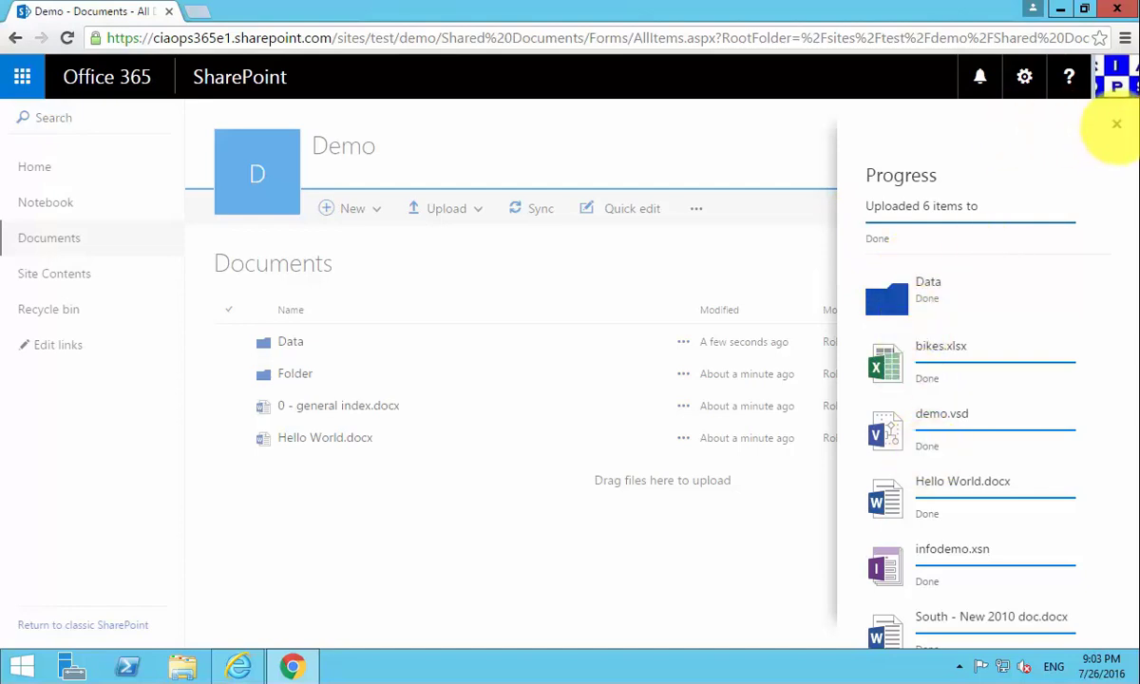
left_click(1116, 123)
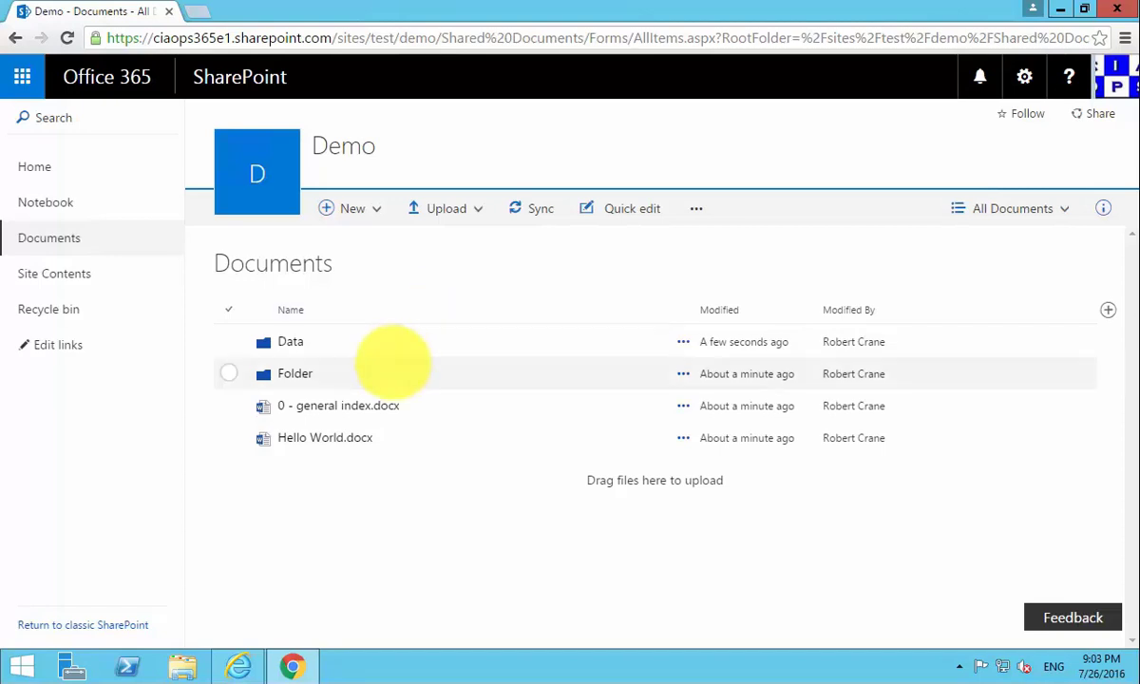
left_click(288, 344)
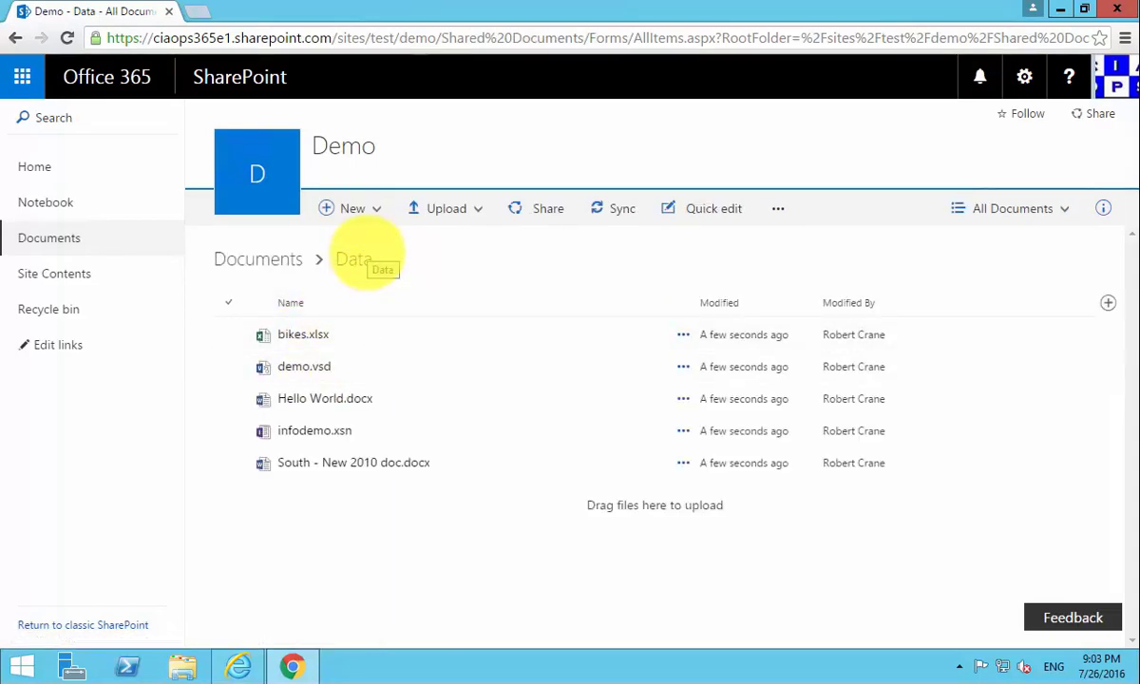
left_click(283, 258)
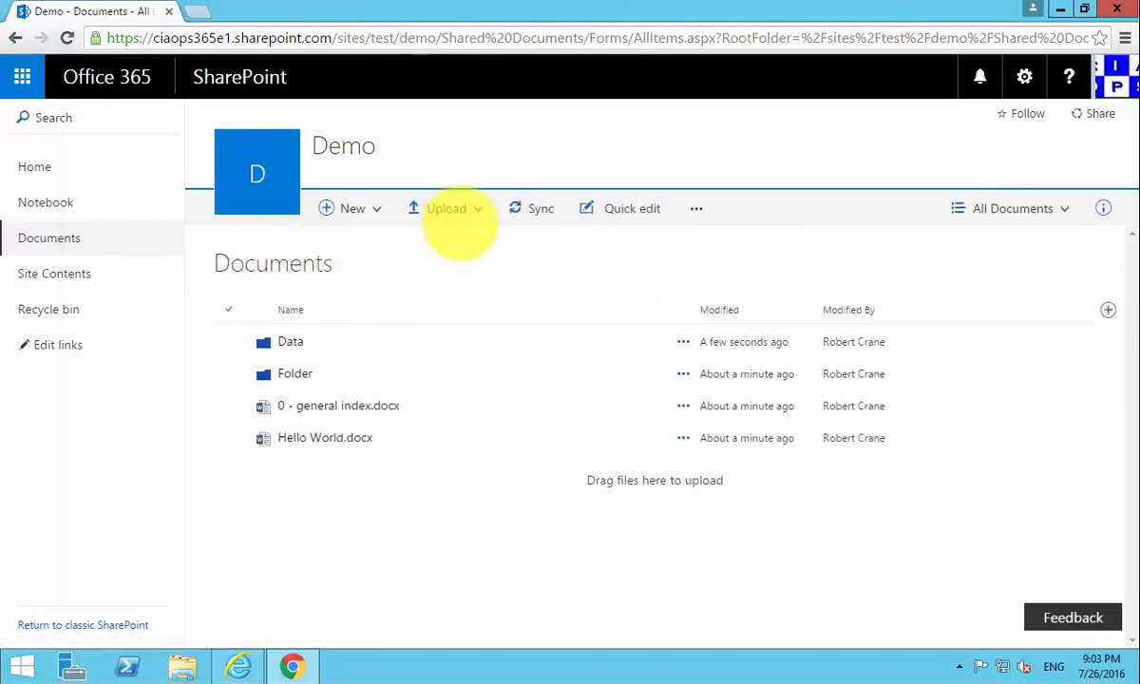
left_click(464, 216)
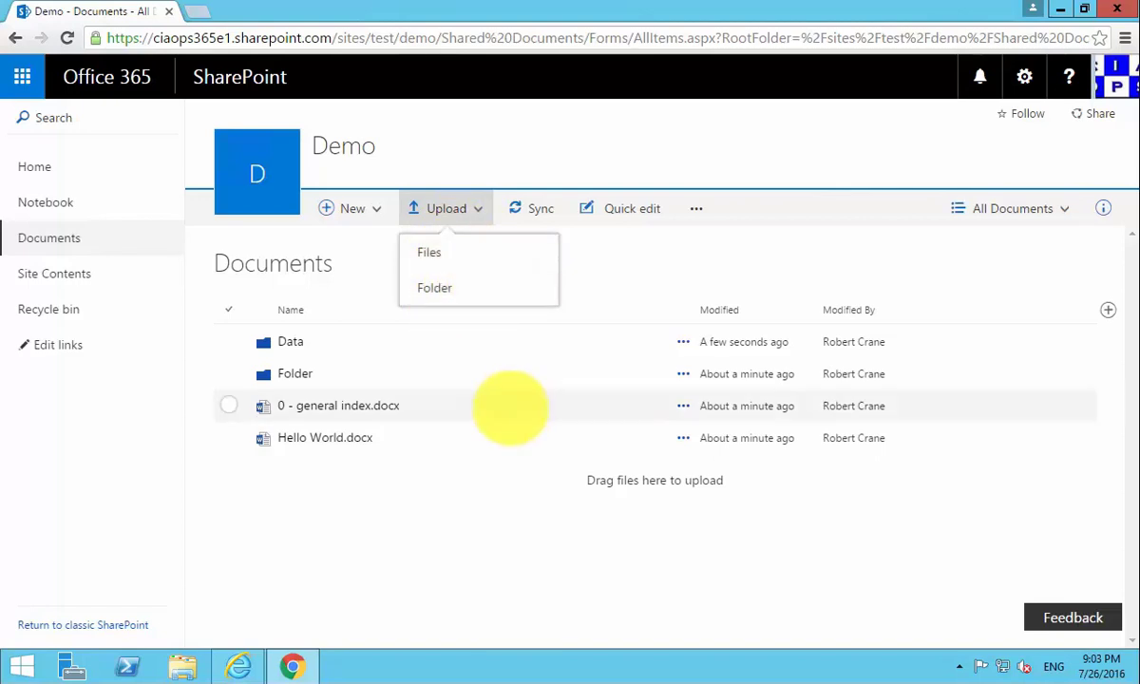
left_click(642, 263)
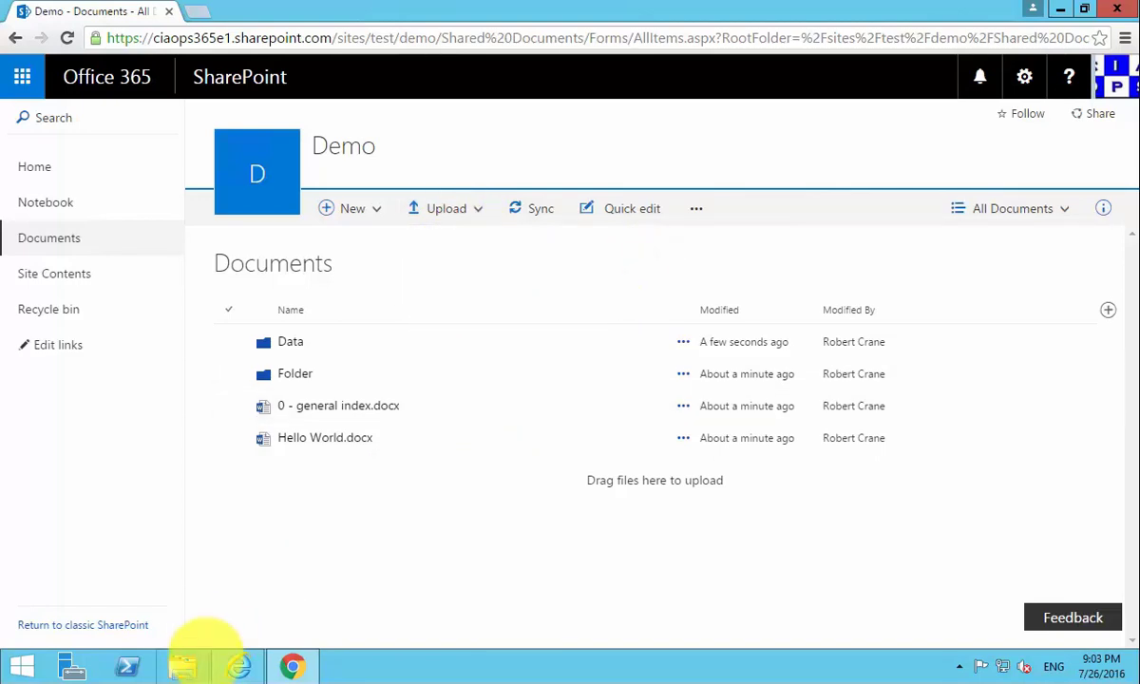
Step: Open the computer's Downloads folder in File Explorer, positioned so the Documents library file list stays accessible beside it
left_click(182, 664)
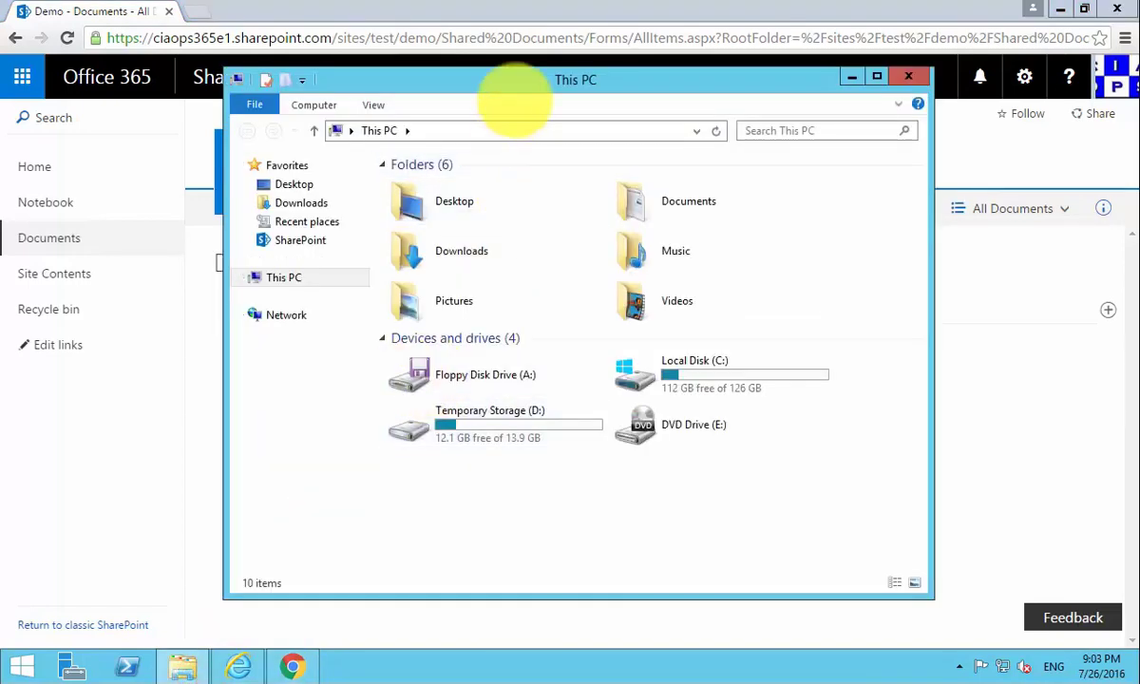
left_click_drag(509, 77, 772, 135)
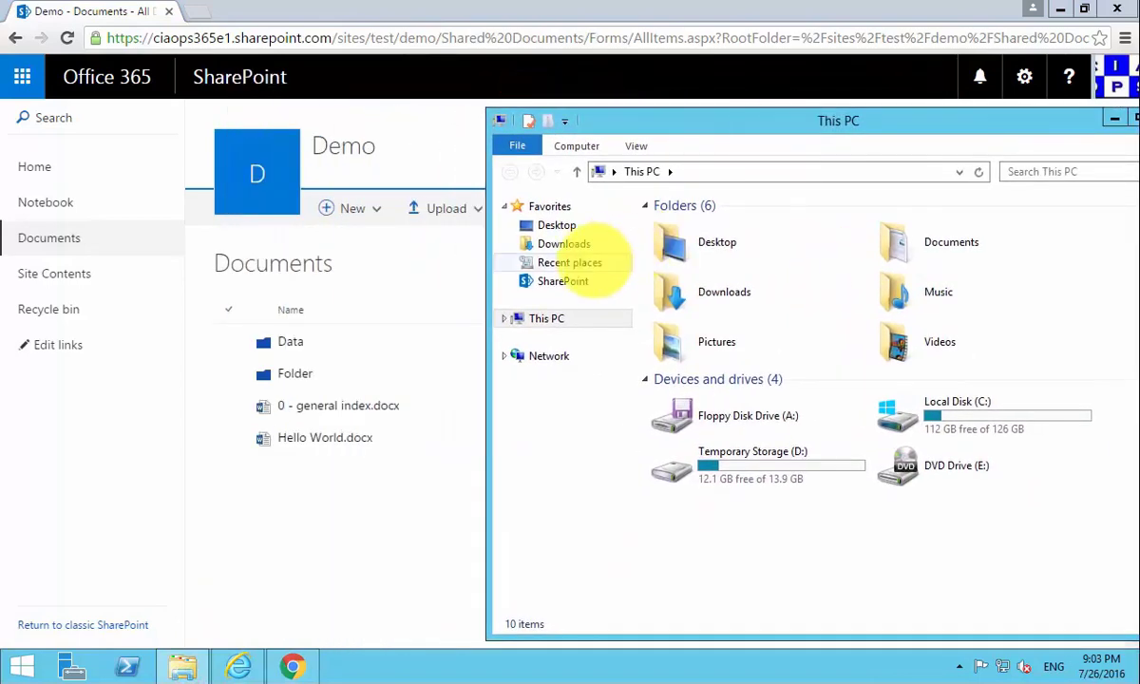
left_click(581, 243)
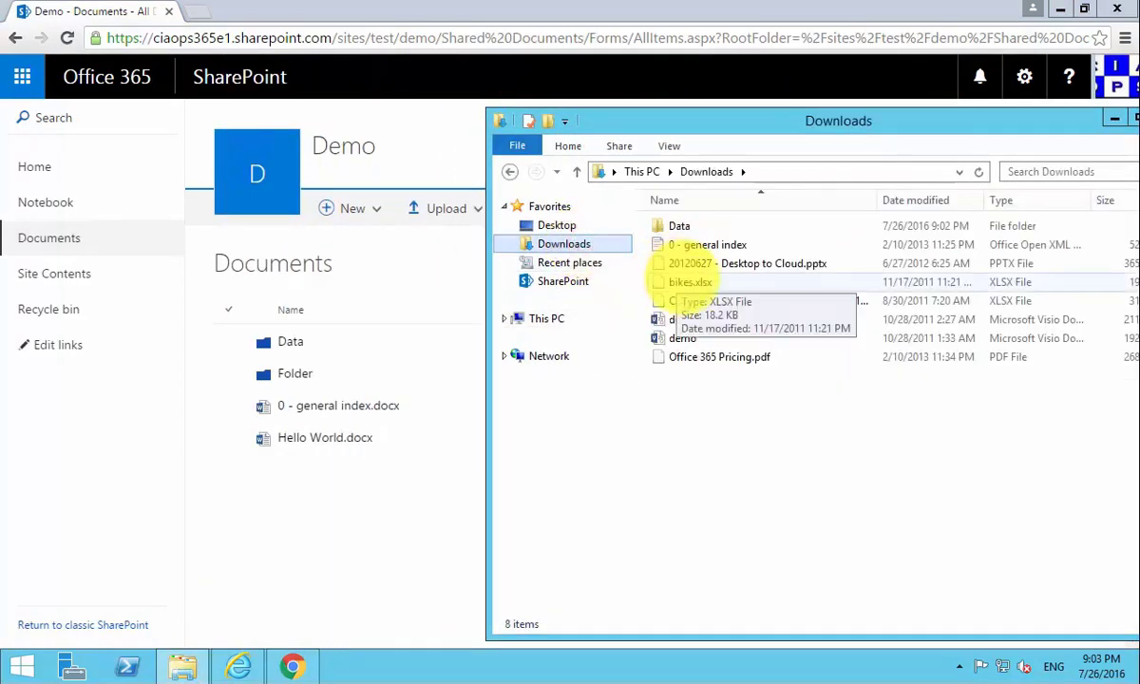
Step: Upload "20120627 - Desktop to Cloud.pptx" and "bikes.xlsx" together from Downloads straight into the Documents library file list, then dismiss the progress pane
left_click(716, 264)
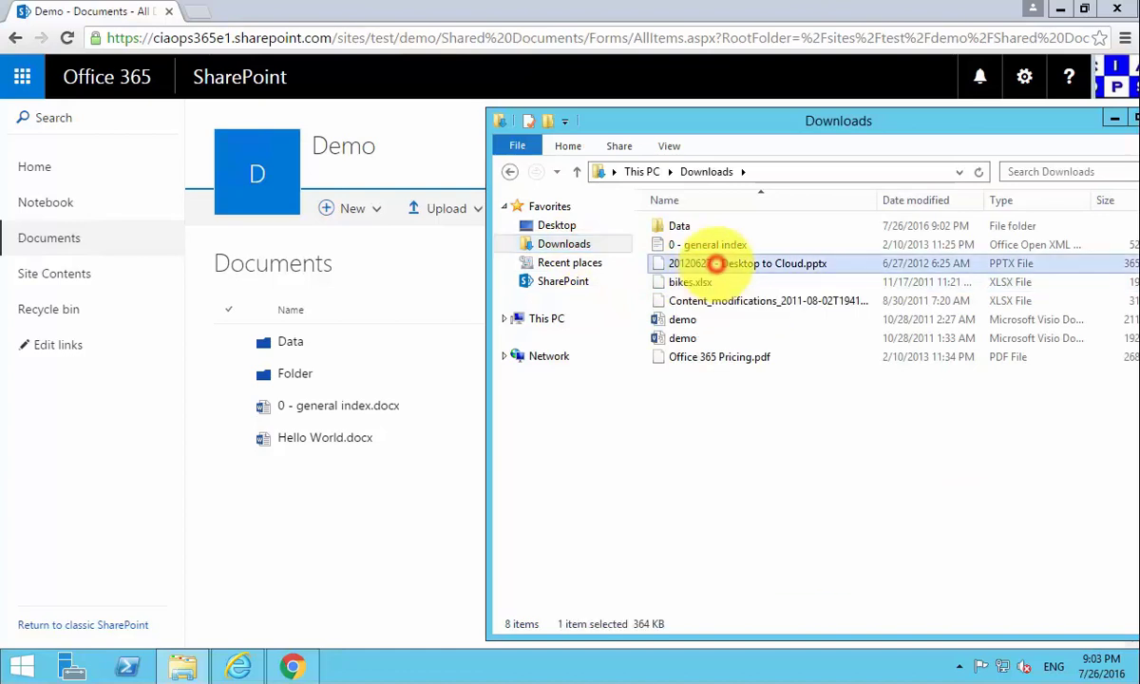
left_click(710, 279, "ctrl")
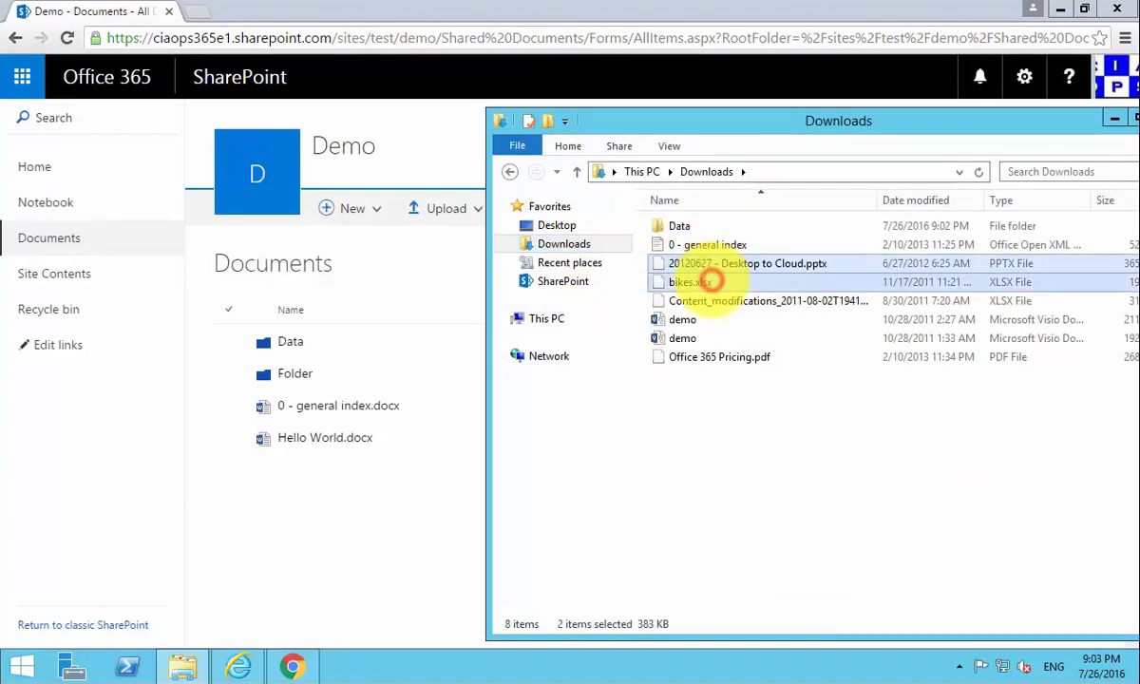
left_click_drag(714, 273, 348, 398)
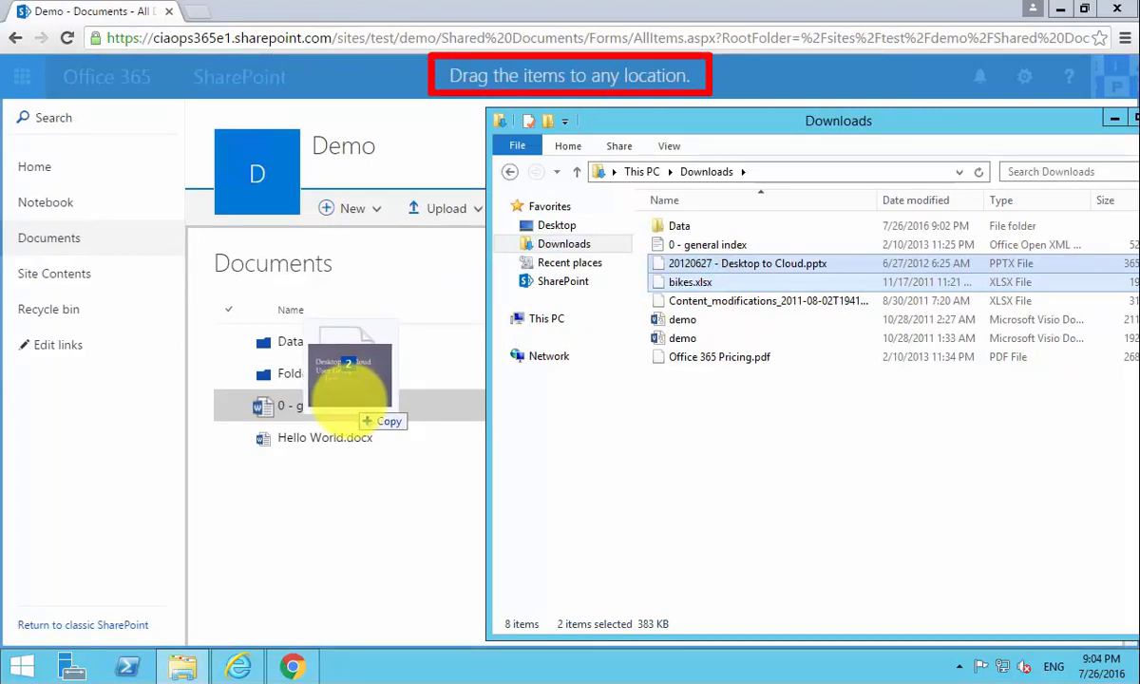
left_click_drag(348, 389, 283, 401)
left_click(865, 209)
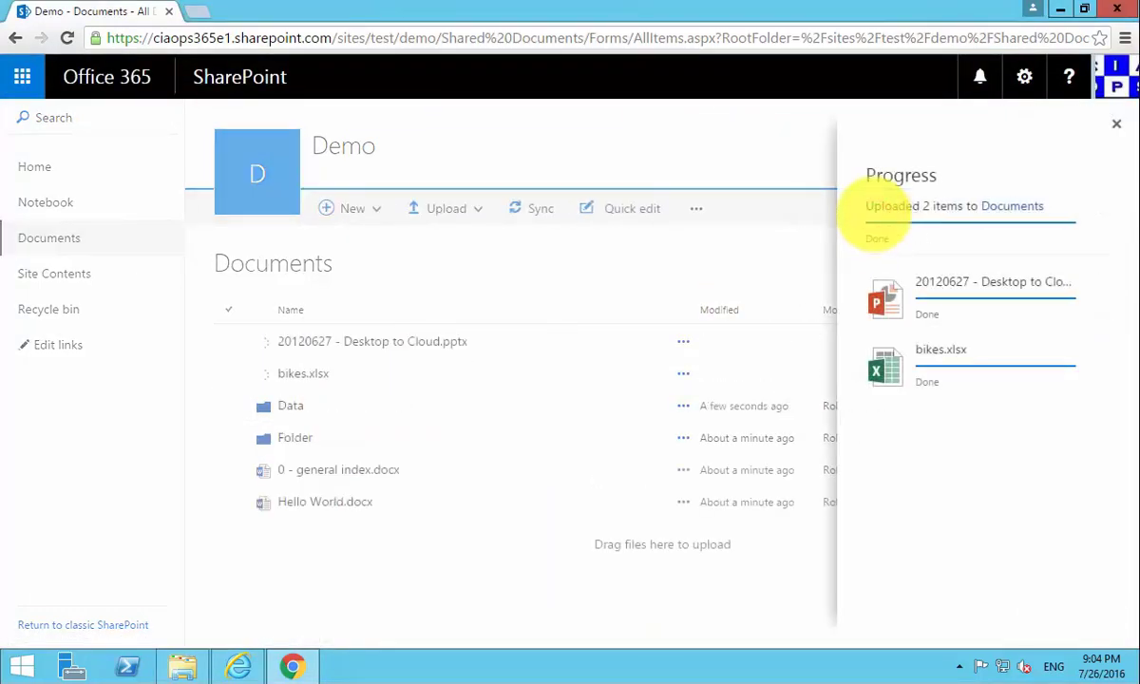
left_click(1116, 124)
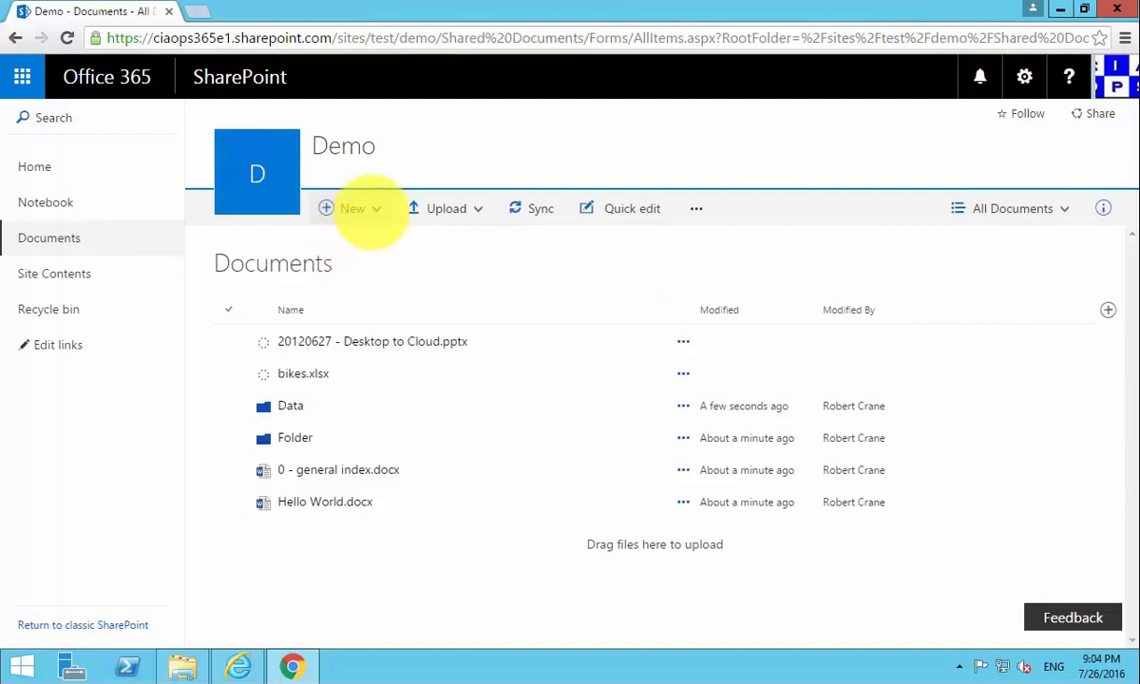
left_click(370, 210)
left_click(370, 210)
left_click(457, 210)
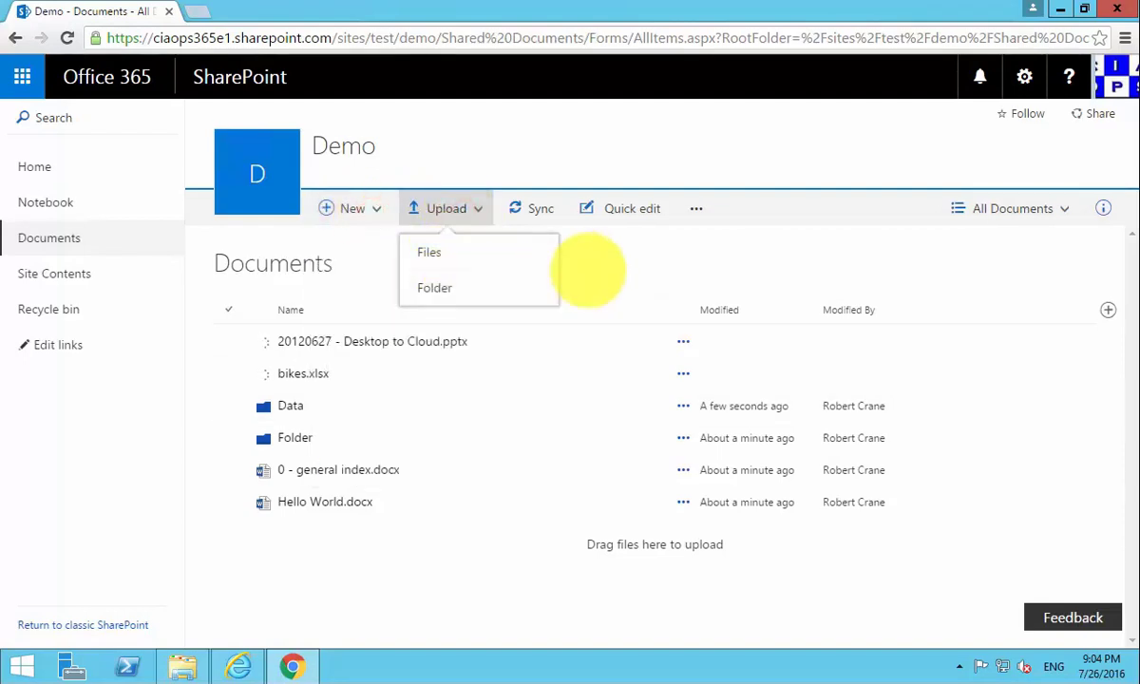
left_click(621, 256)
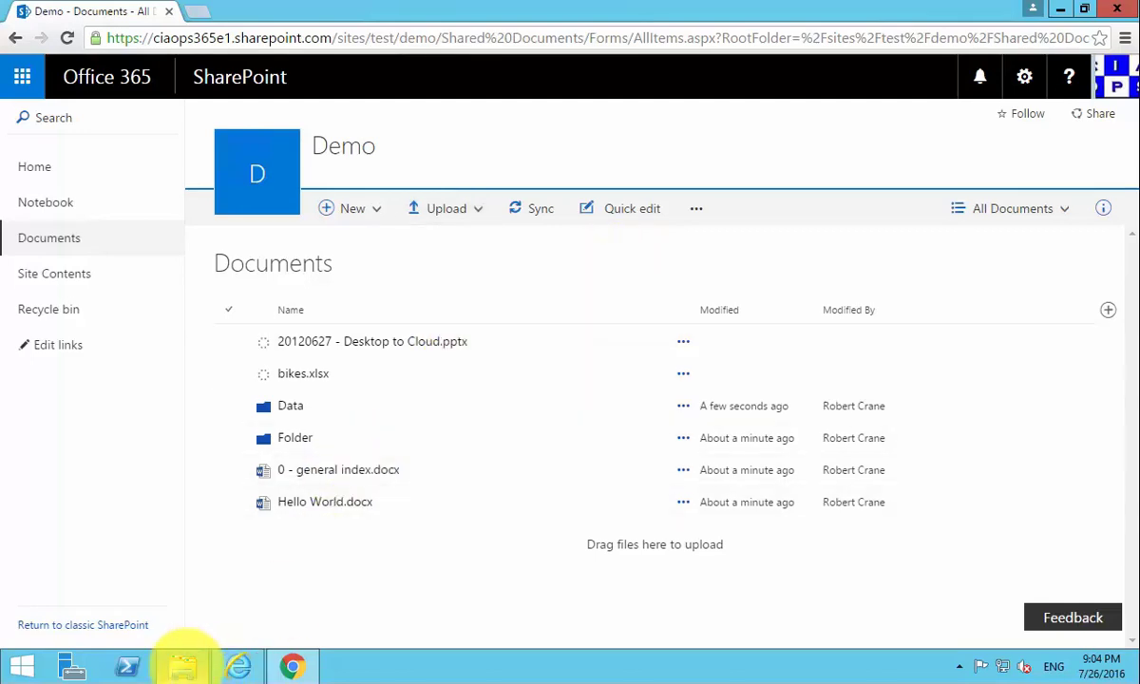
left_click(182, 665)
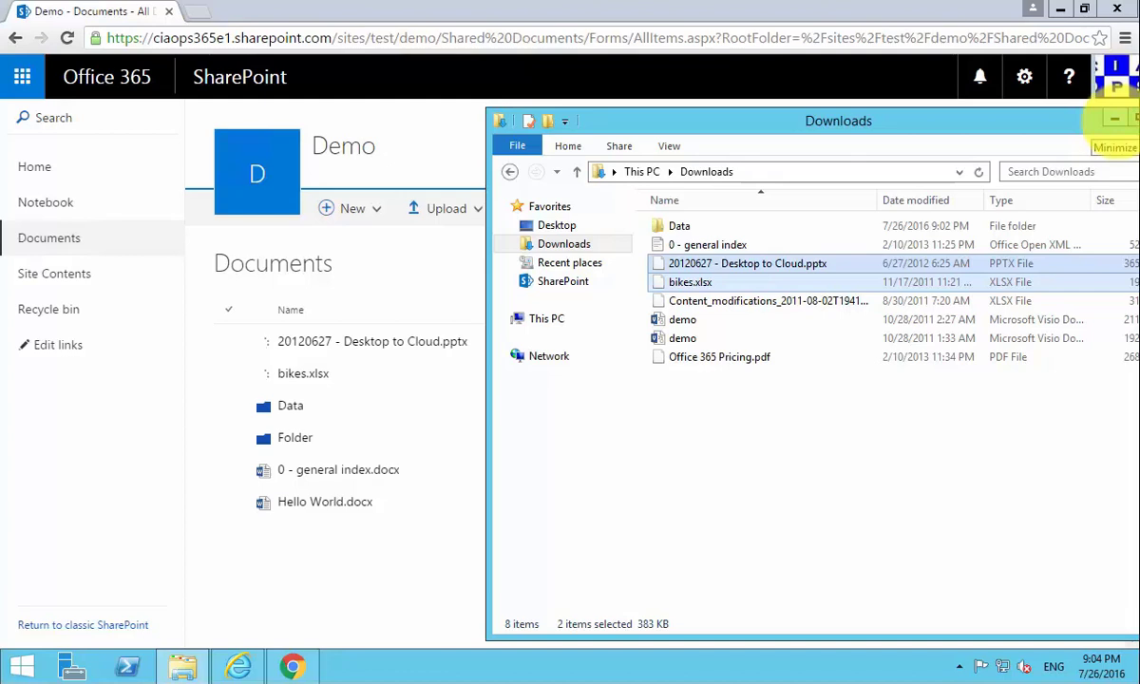
left_click(1117, 121)
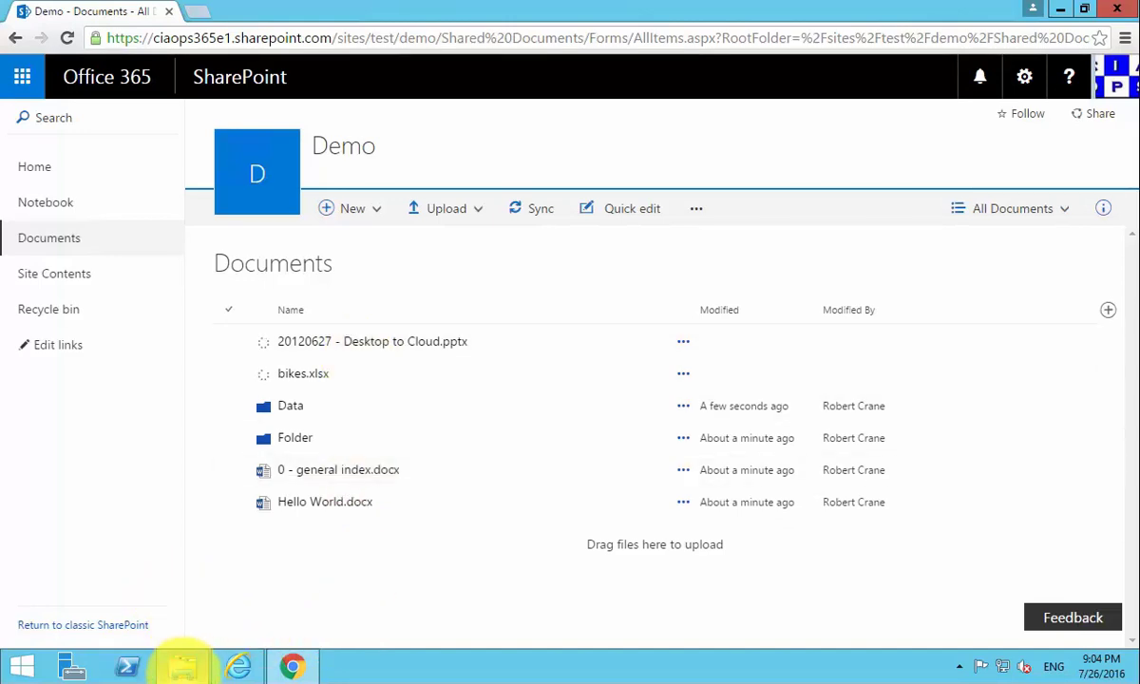
Step: Open the synced "Demo - Documents" SharePoint folder in File Explorer and move its window clear of the library's command bar
left_click(171, 666)
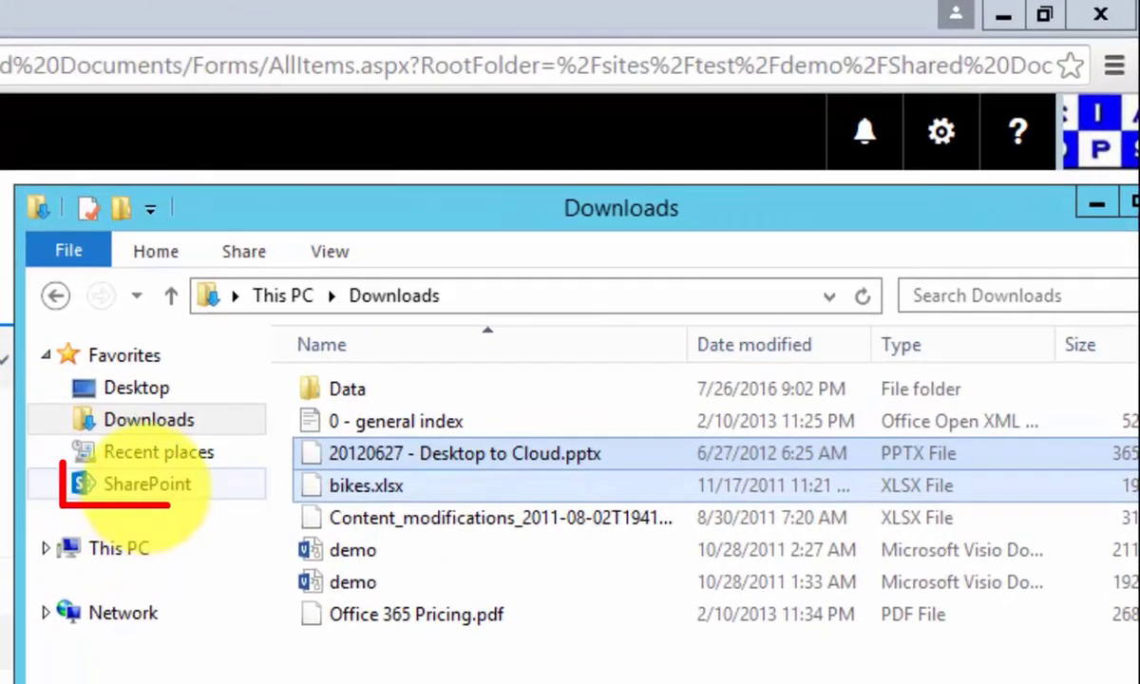
left_click(562, 282)
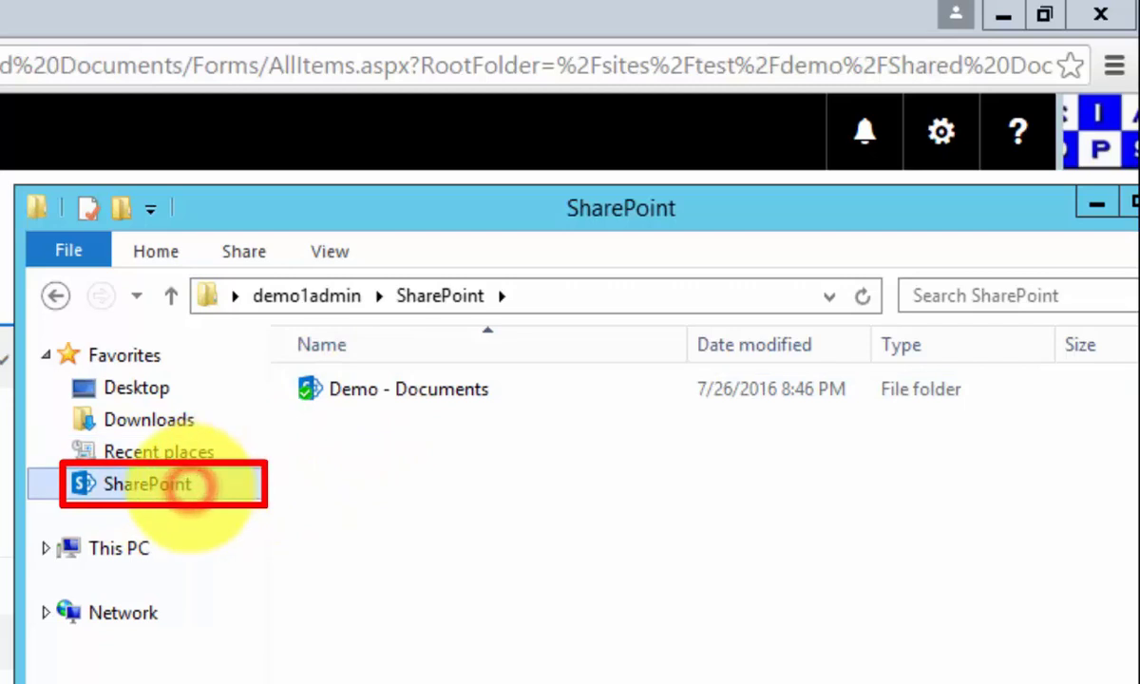
double_click(379, 391)
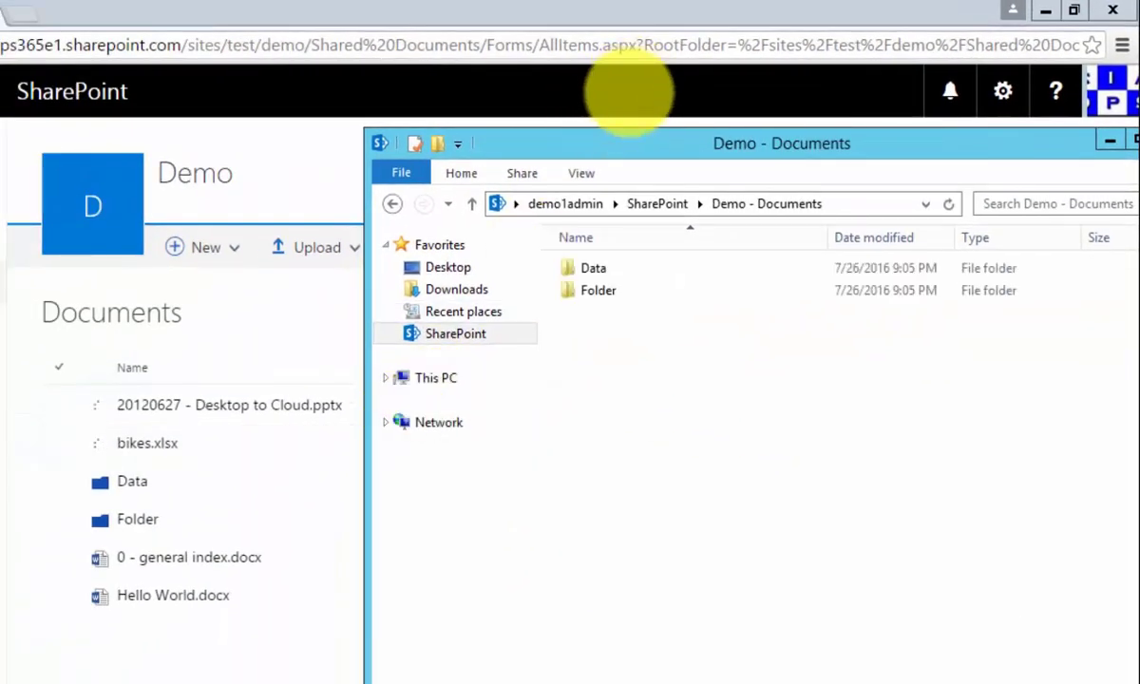
left_click_drag(634, 142, 674, 308)
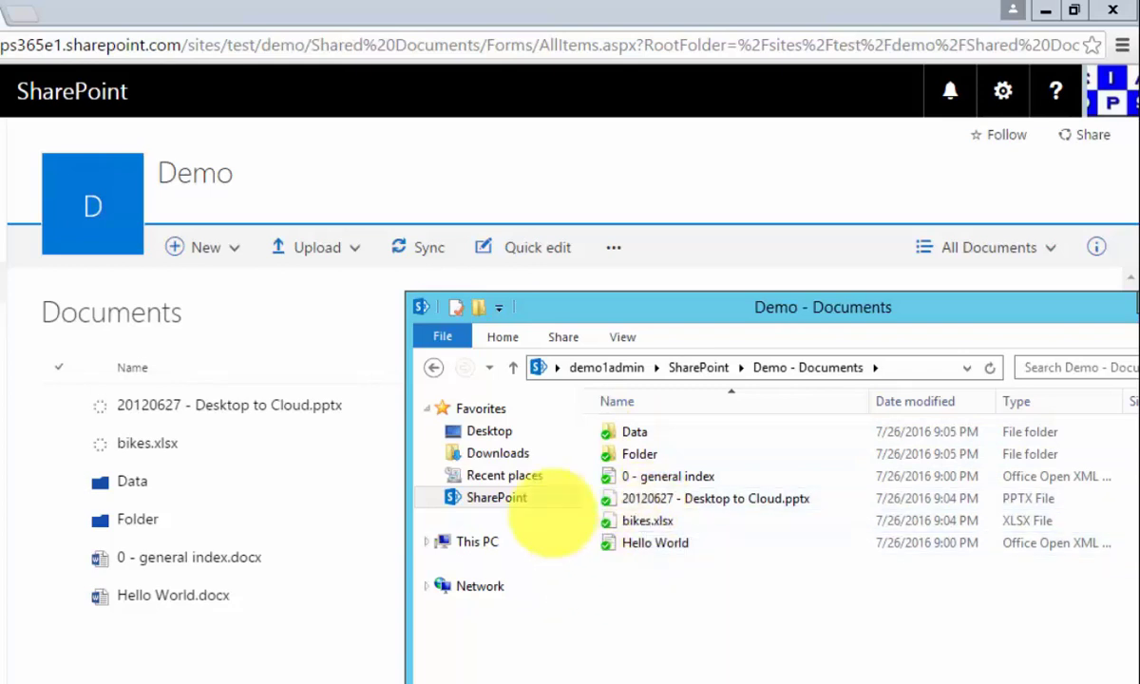
Step: Copy both "demo" Visio files and "Office 365 Pricing.pdf" from Downloads into the synced "Demo - Documents" folder
left_click(518, 453)
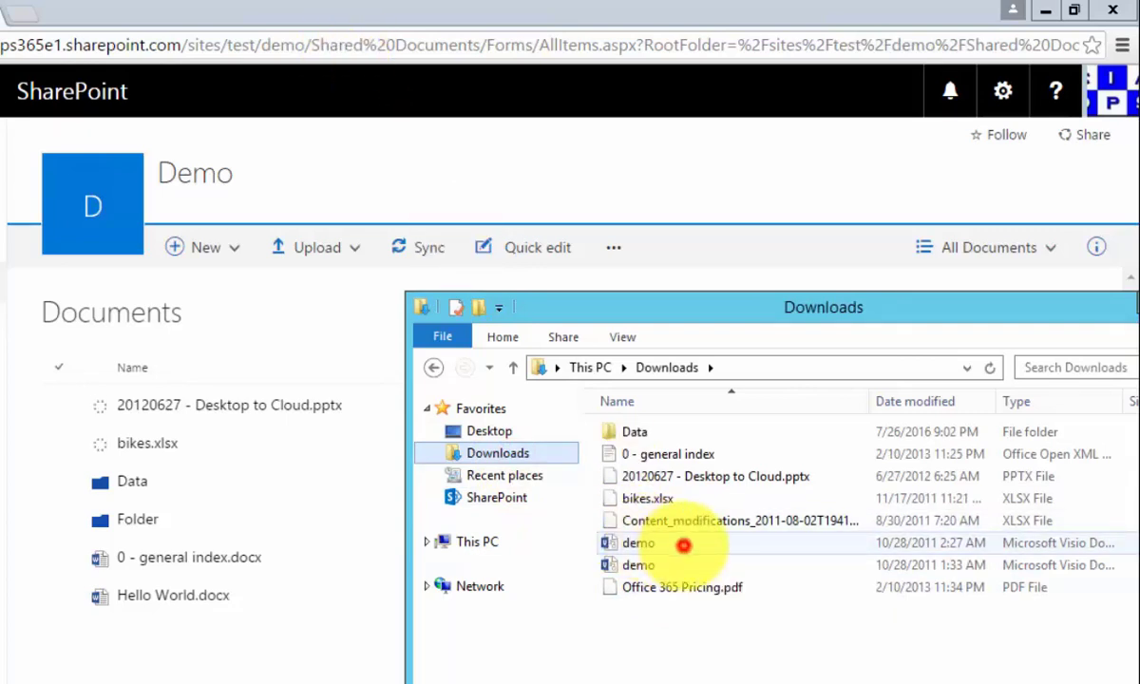
left_click(684, 544)
left_click(687, 585, "shift")
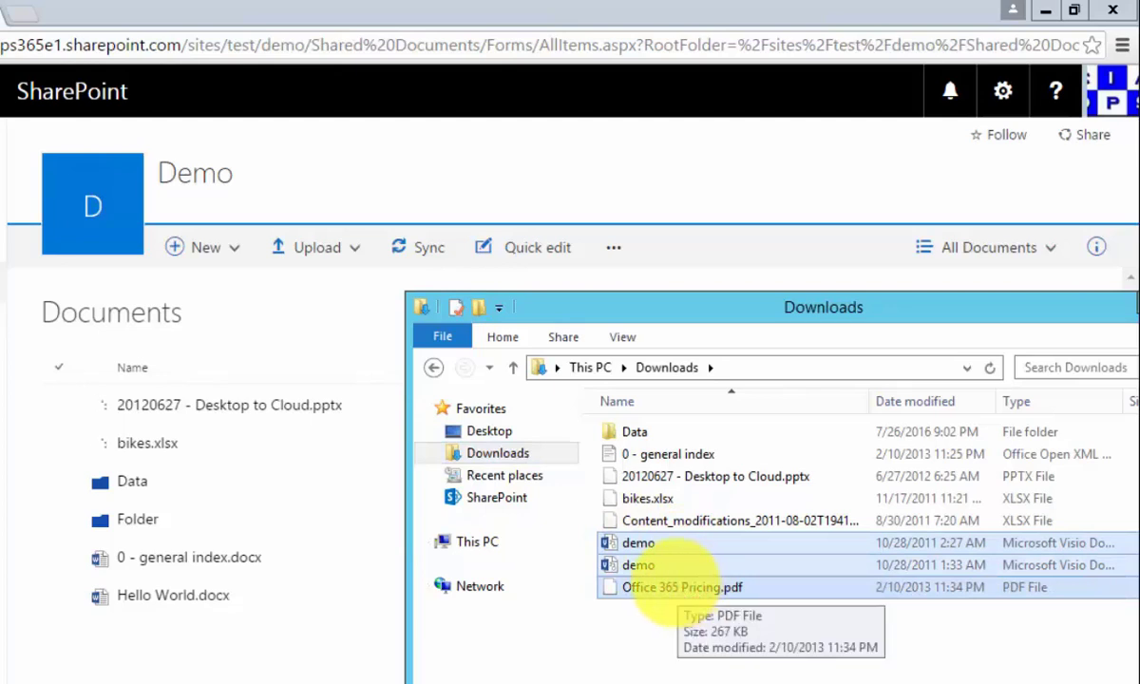
left_click(496, 502)
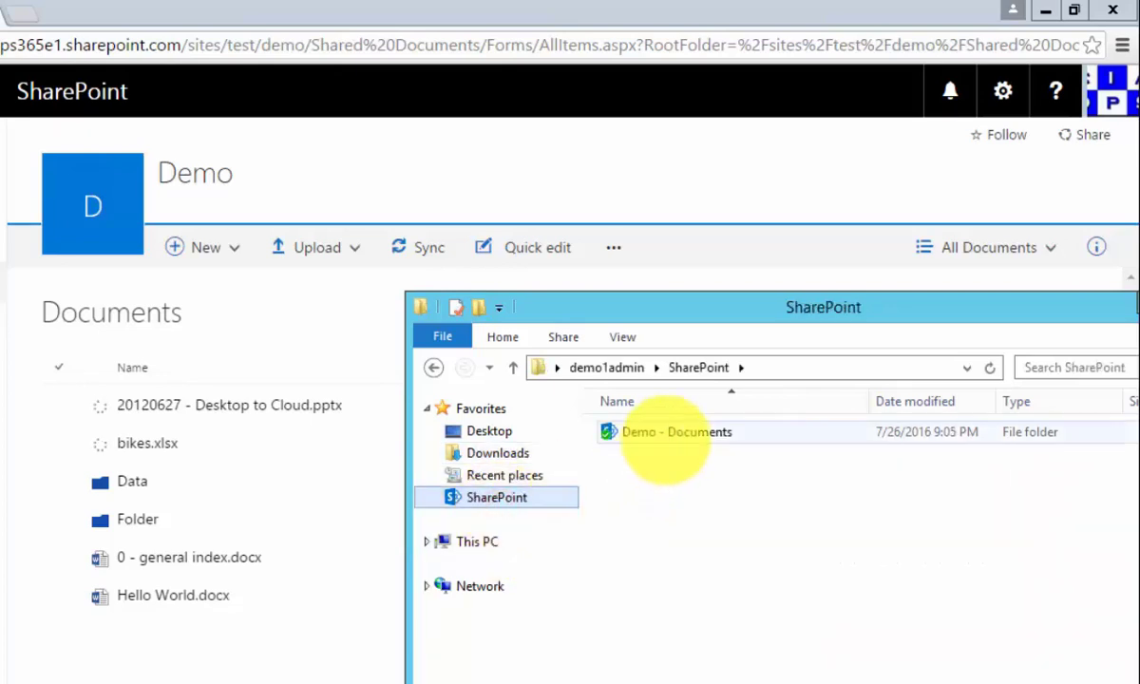
double_click(660, 433)
right_click(670, 605)
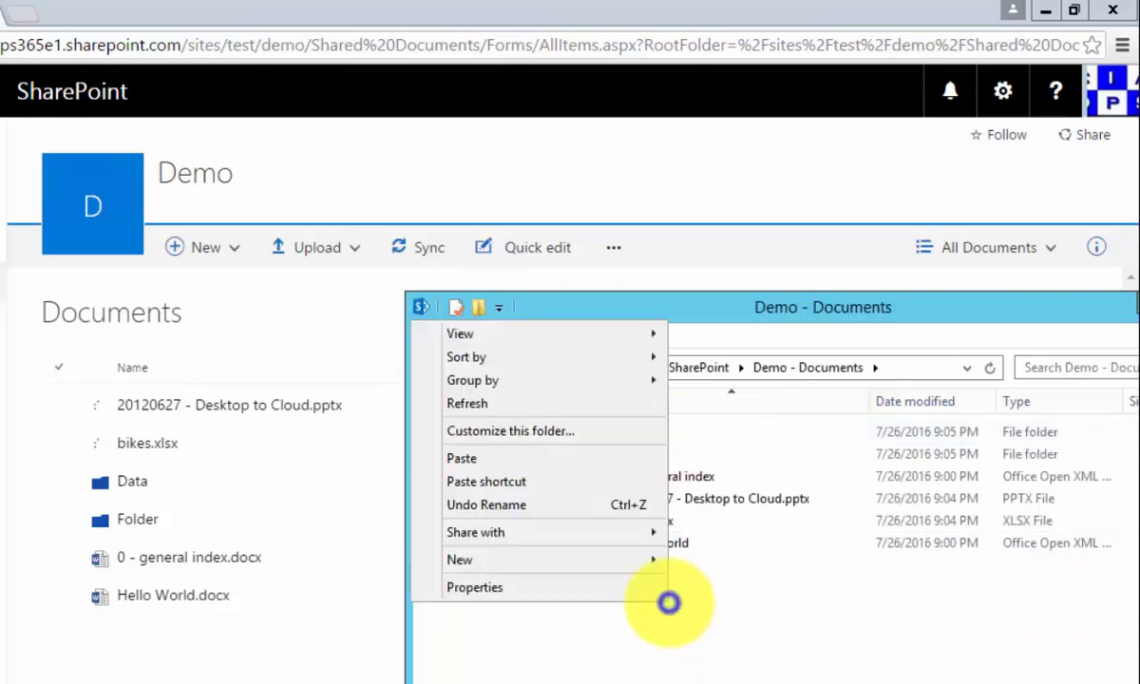
left_click(494, 456)
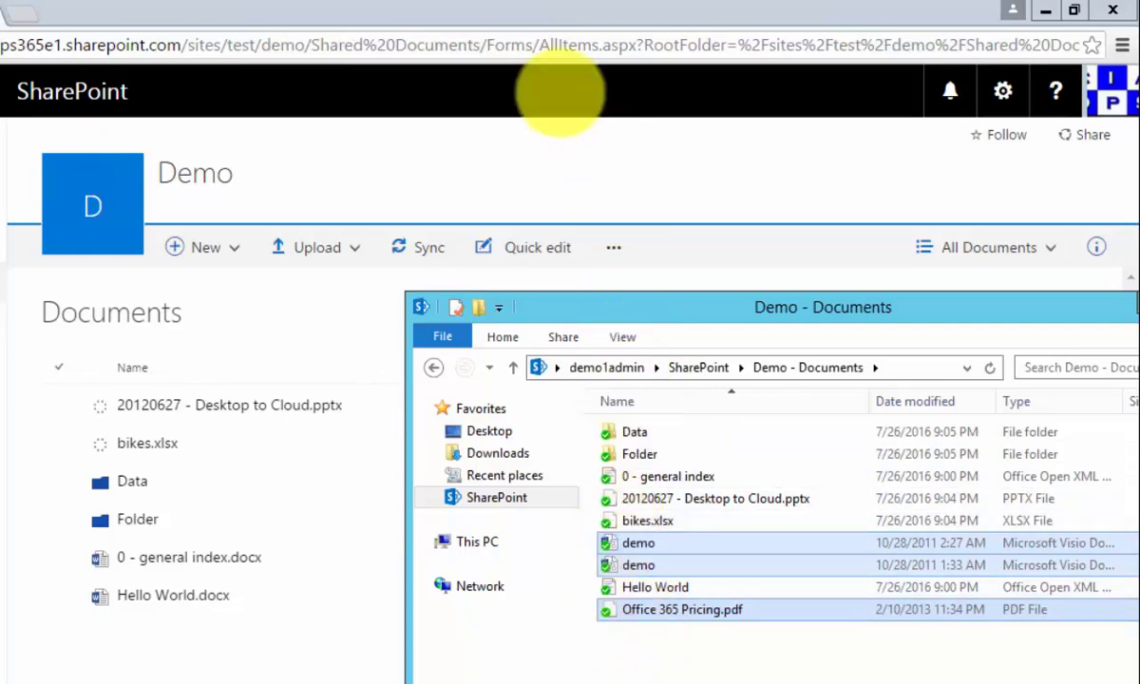
Step: Refresh the Documents library in Chrome and compare its files with the synced "Demo - Documents" folder
left_click(513, 140)
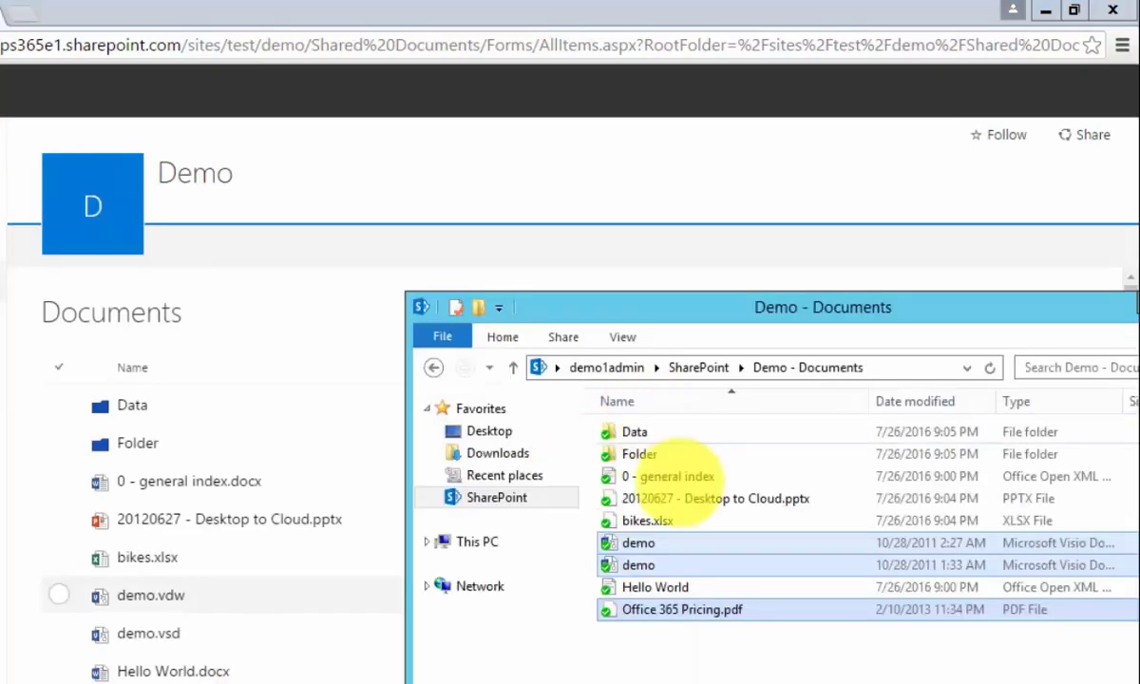
left_click(675, 644)
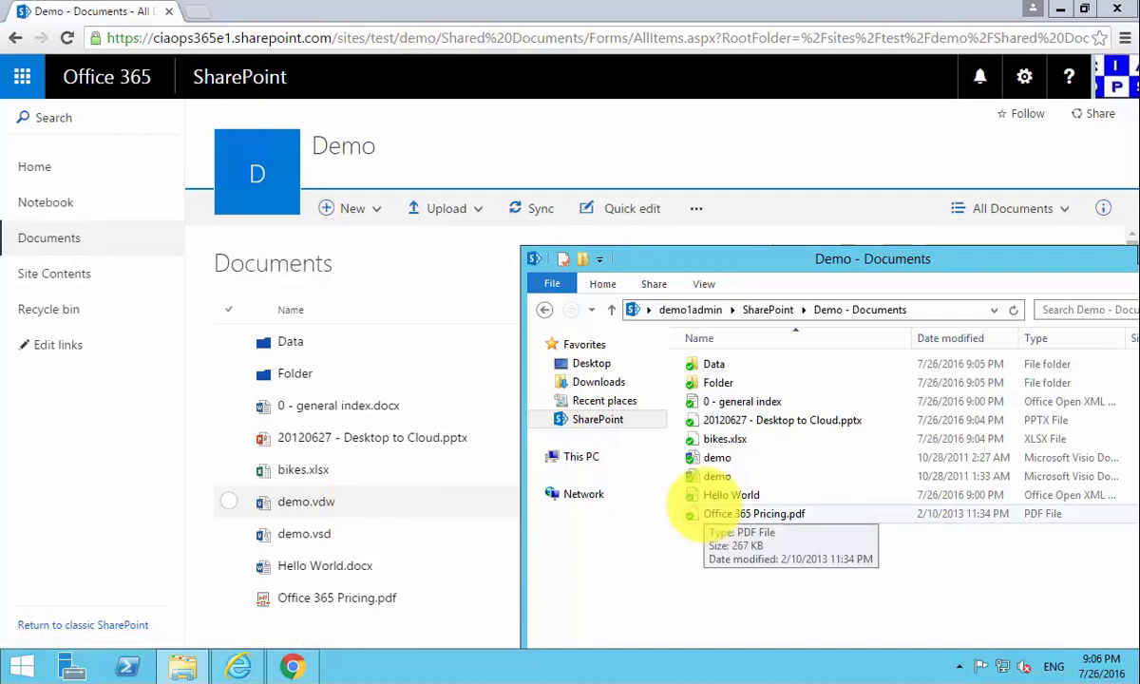
left_click(610, 173)
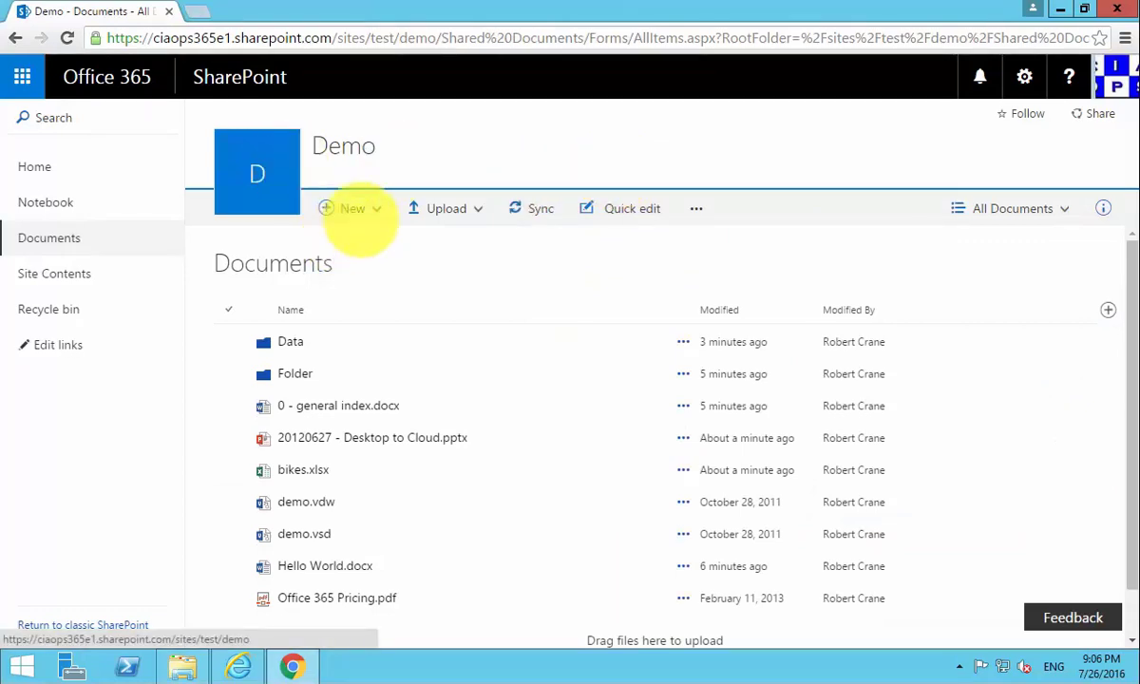
left_click(361, 211)
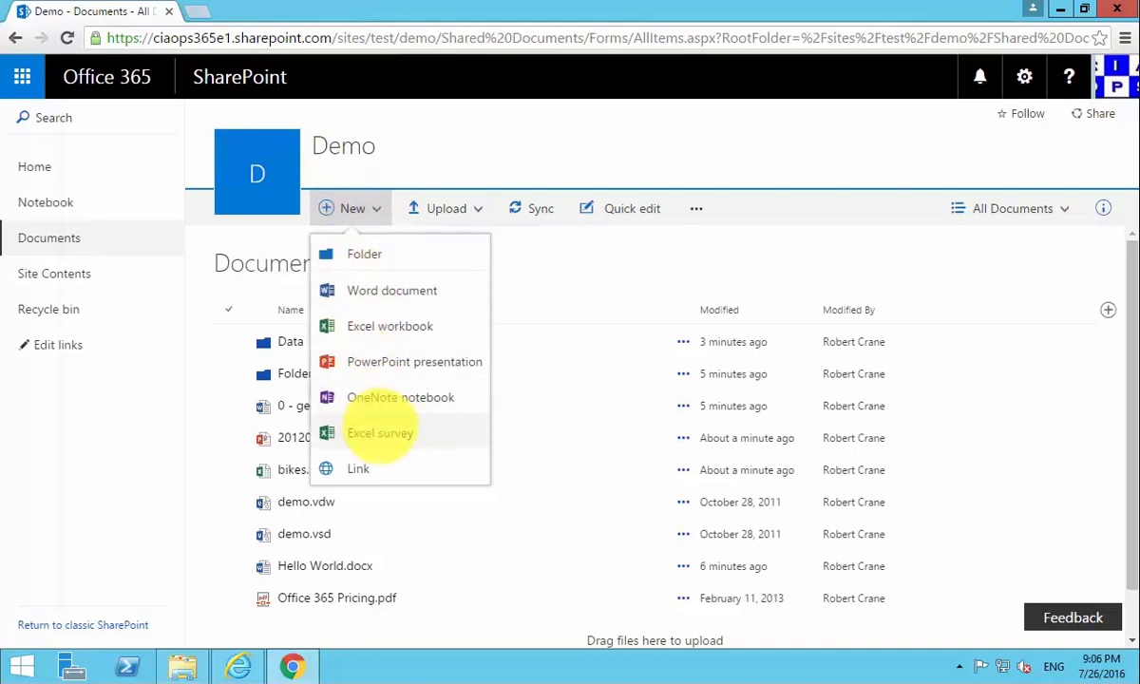
left_click(428, 135)
left_click(447, 211)
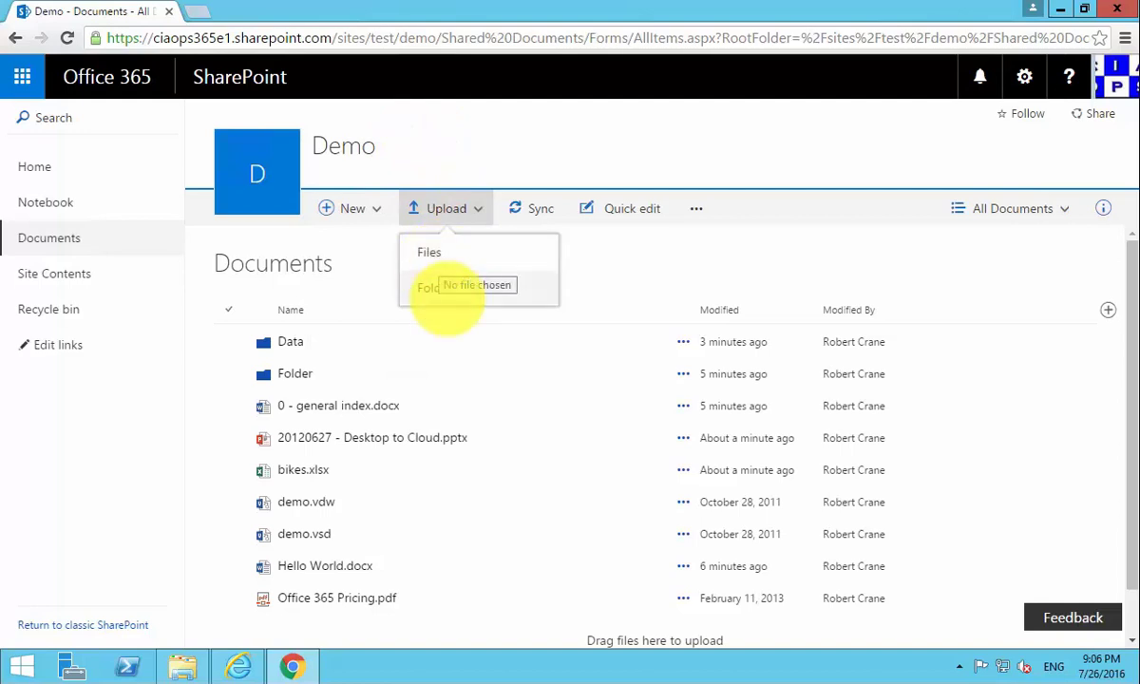
left_click(638, 295)
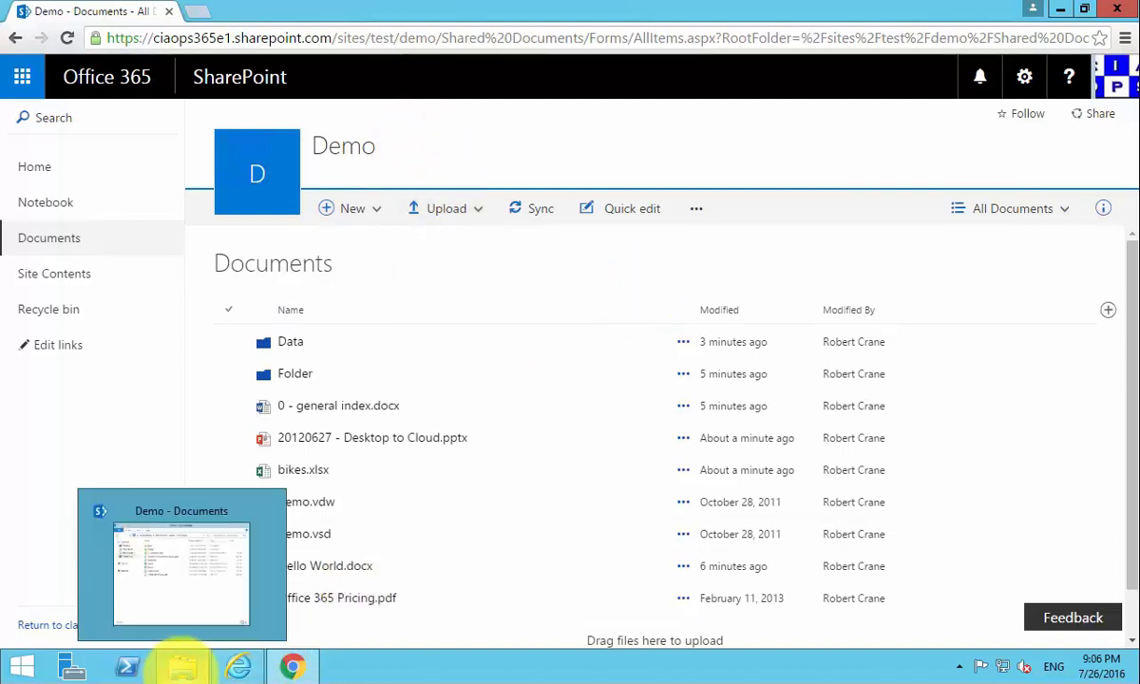
Step: Browse the Downloads folder and the synced "Demo - Documents" folder in File Explorer, then return to the library in Chrome
left_click(178, 665)
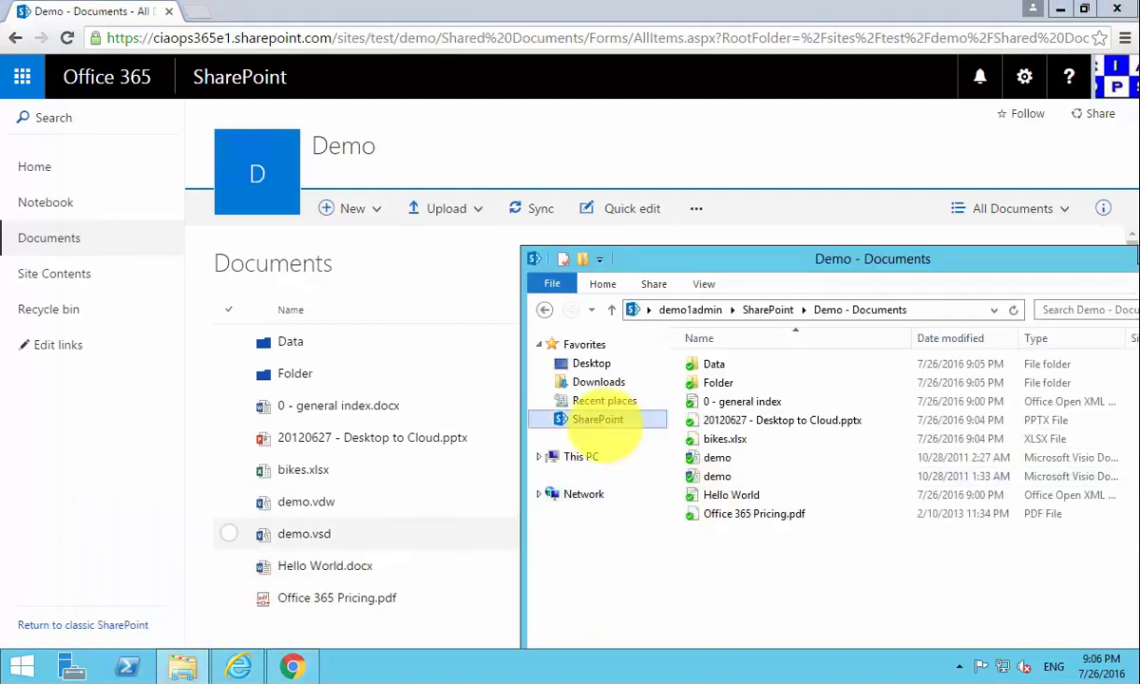
left_click(599, 381)
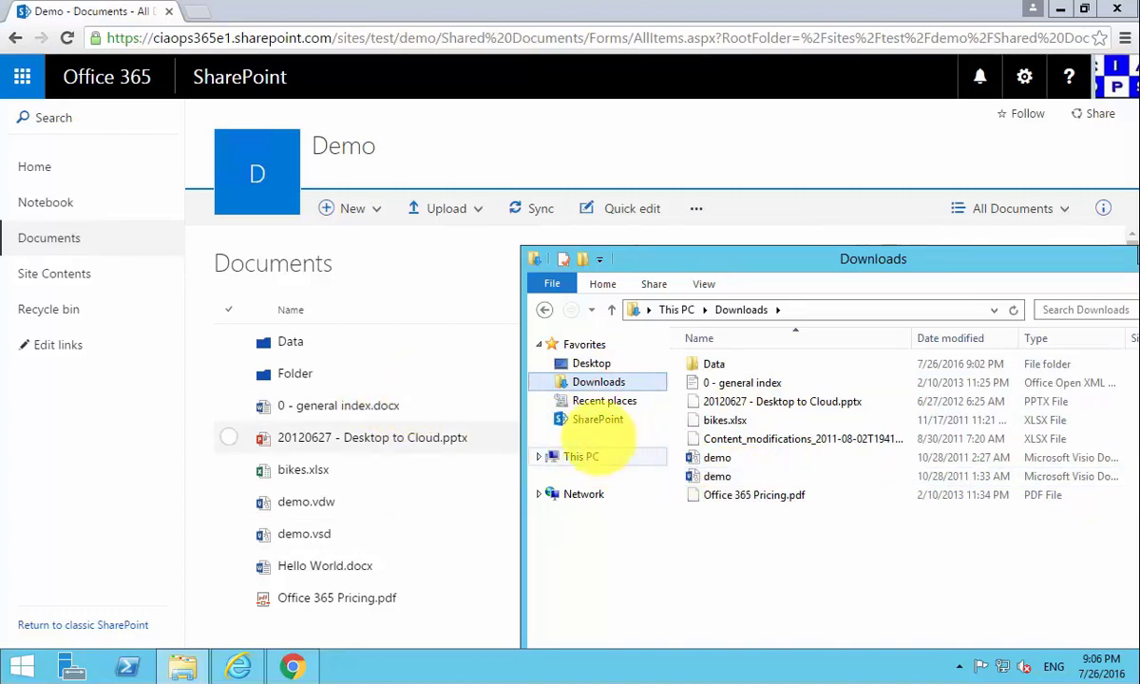
left_click(598, 421)
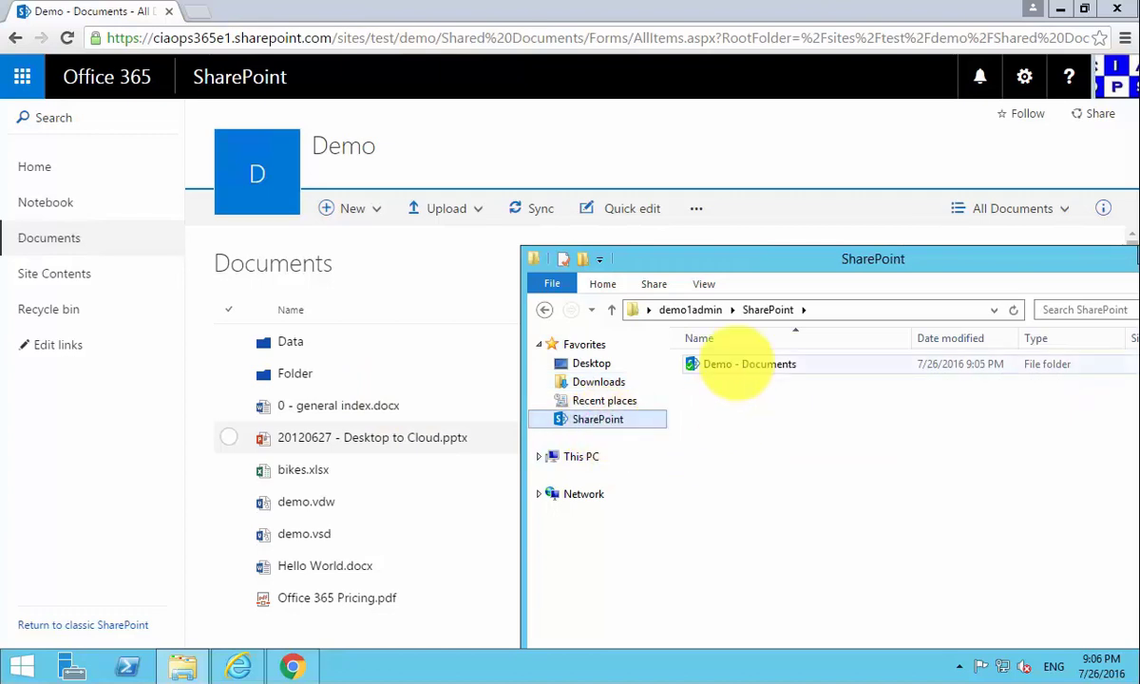
double_click(737, 364)
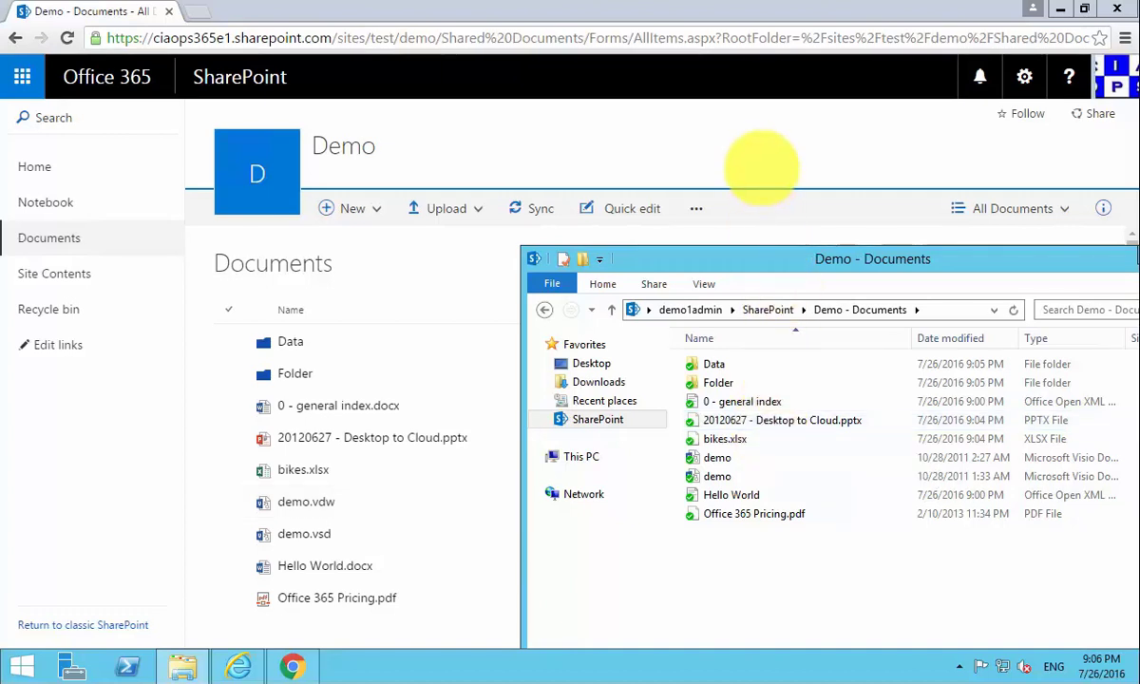
left_click(756, 160)
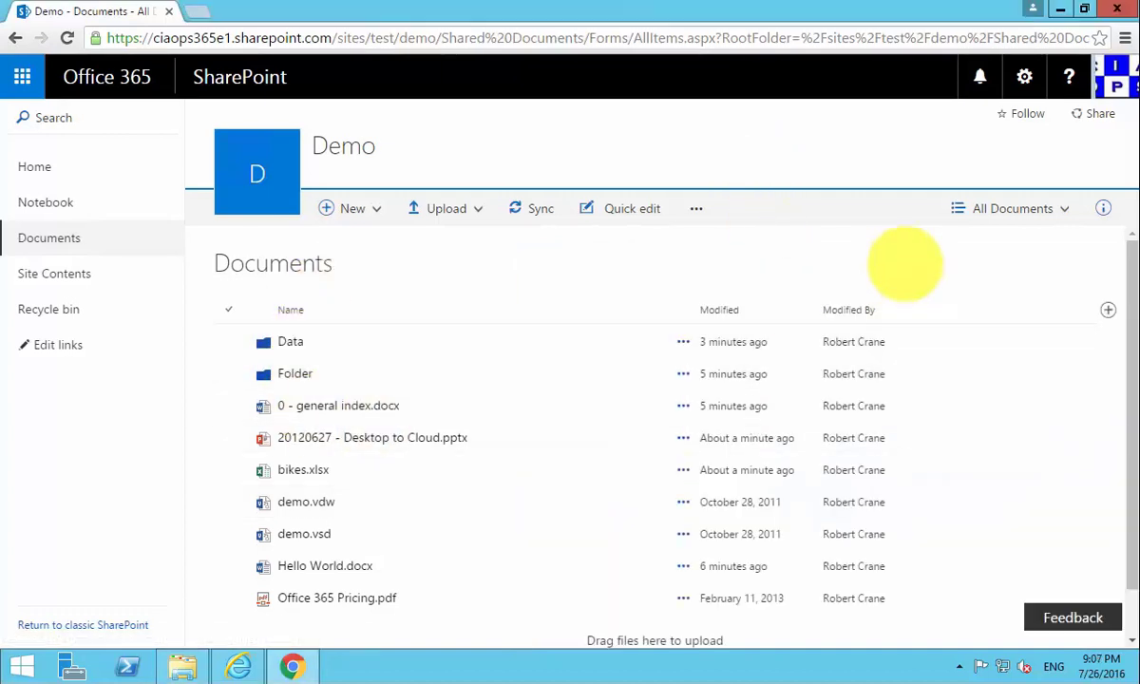
Step: Switch the Documents library from the list layout to Tiles
left_click(1005, 213)
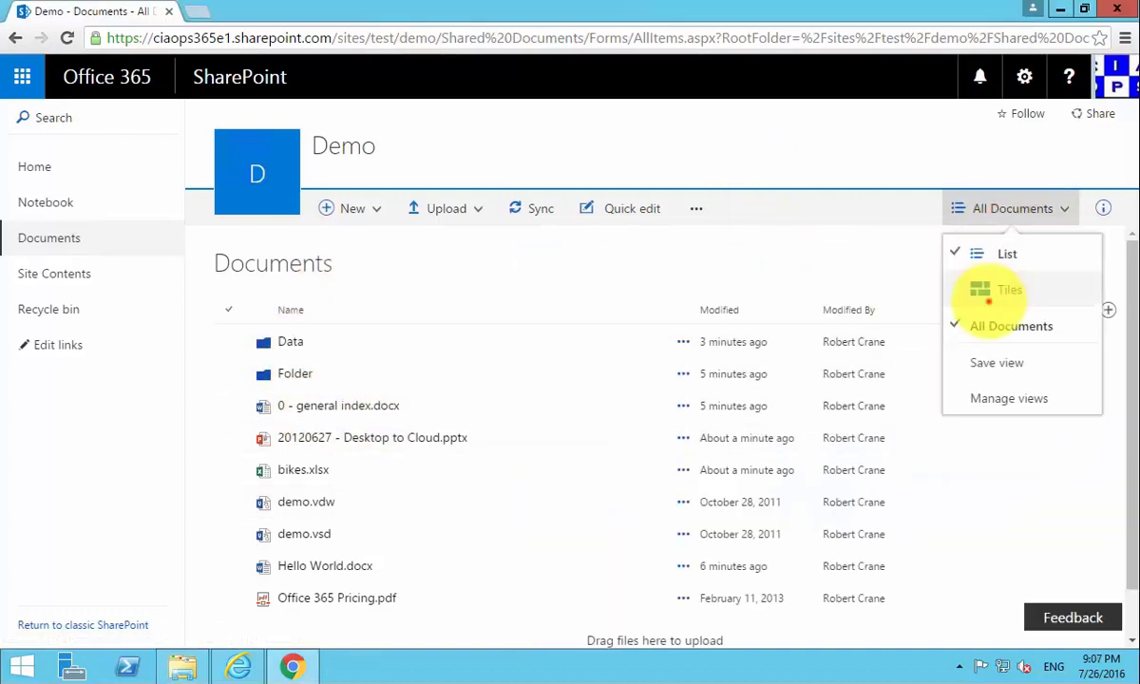
left_click(987, 300)
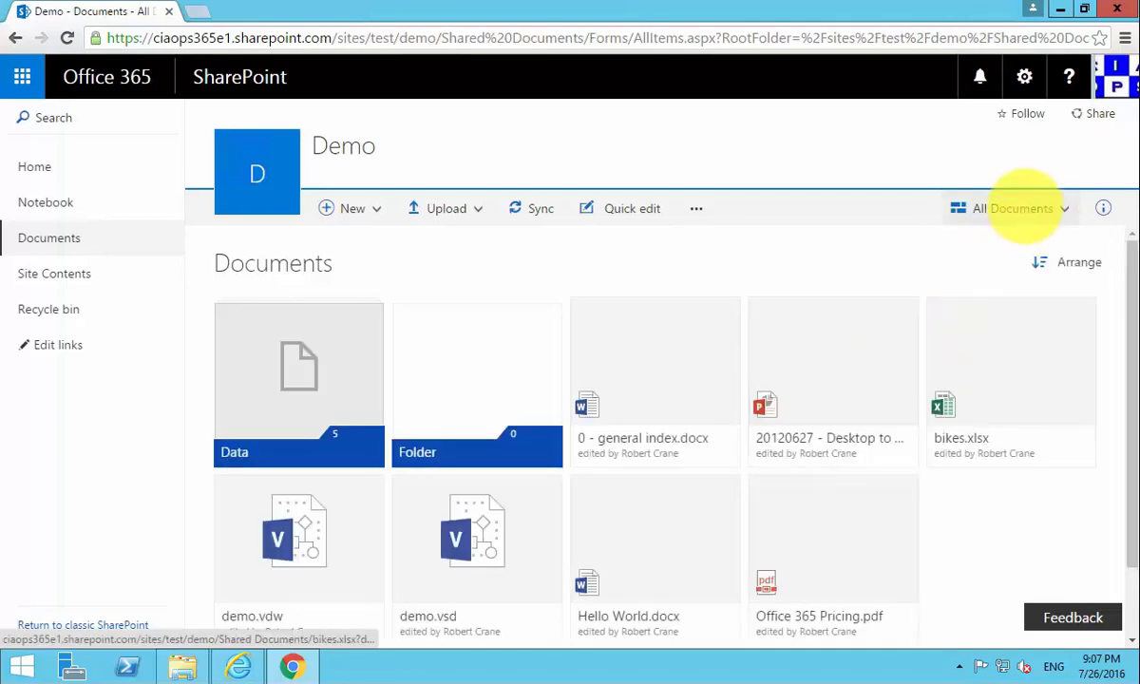
left_click(1016, 208)
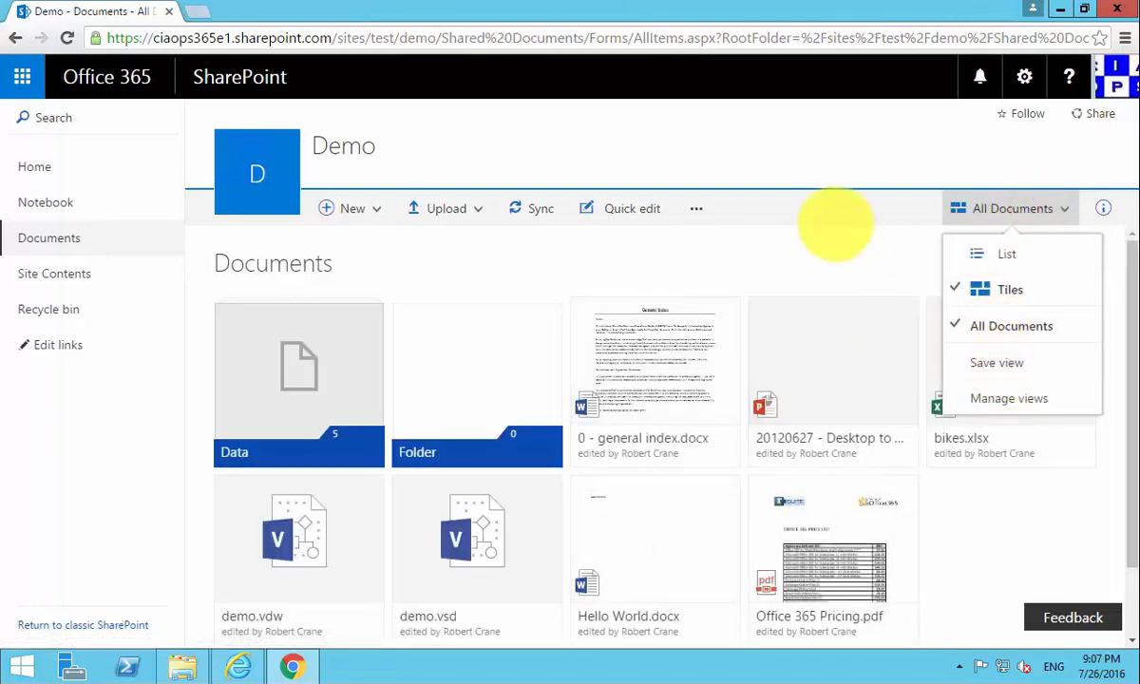
left_click(834, 232)
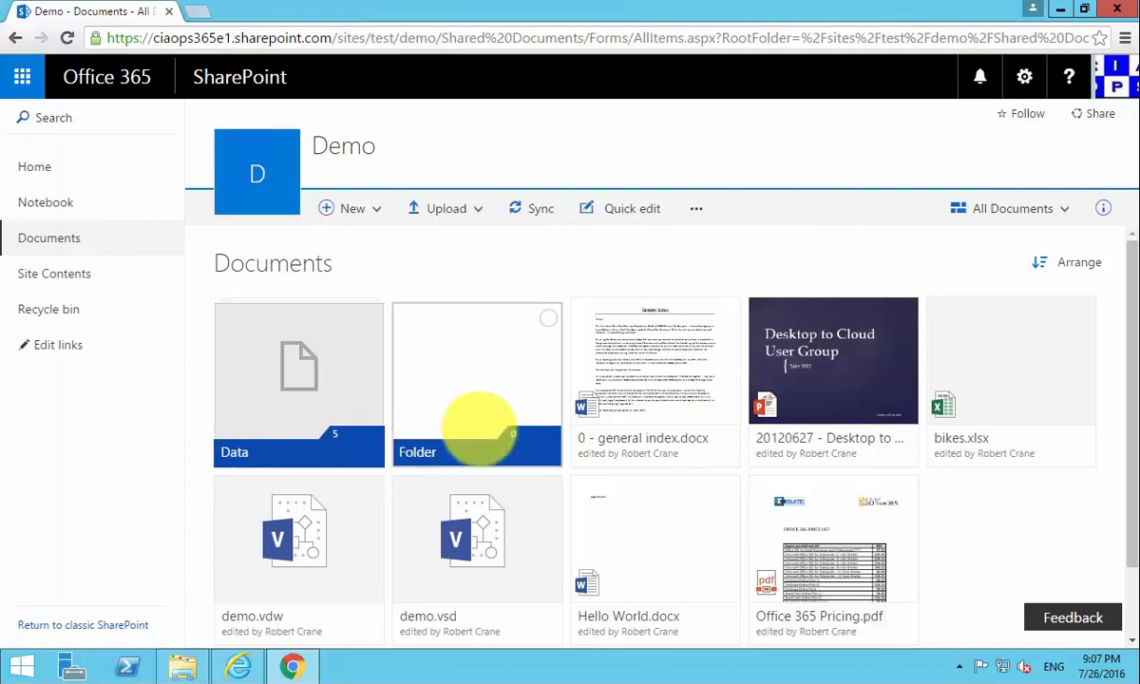
Step: Select the demo.vsd tile and review its properties, recent activity and sharing information in the details pane
left_click(547, 491)
left_click(1102, 207)
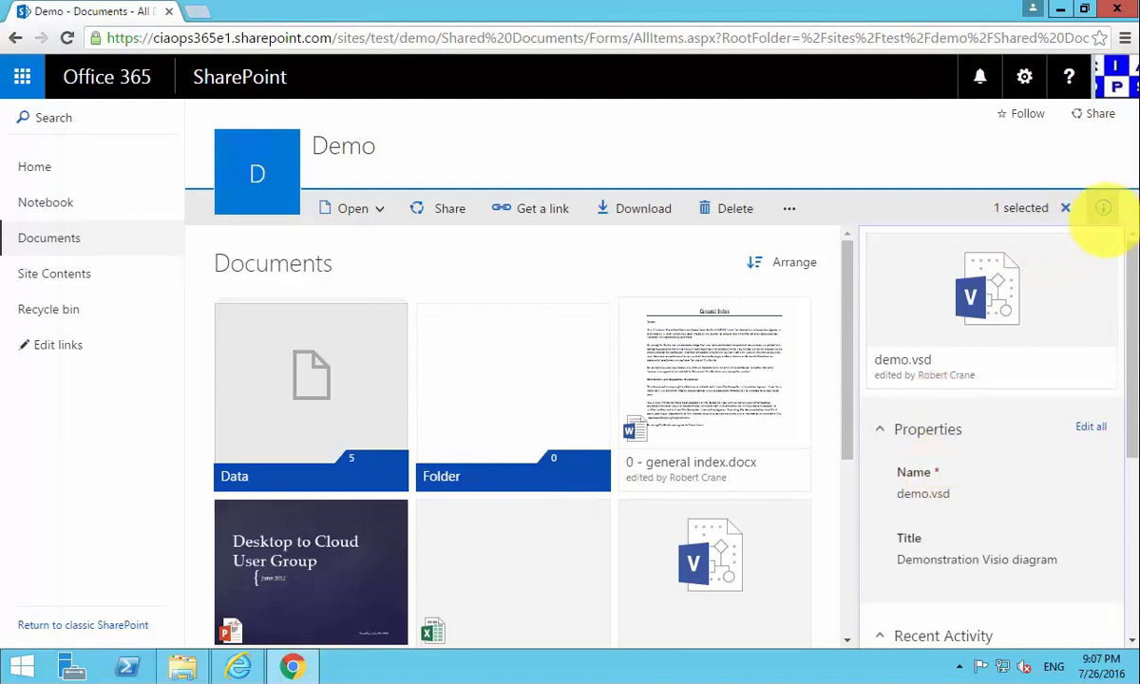
scroll(979, 458, "down", 3)
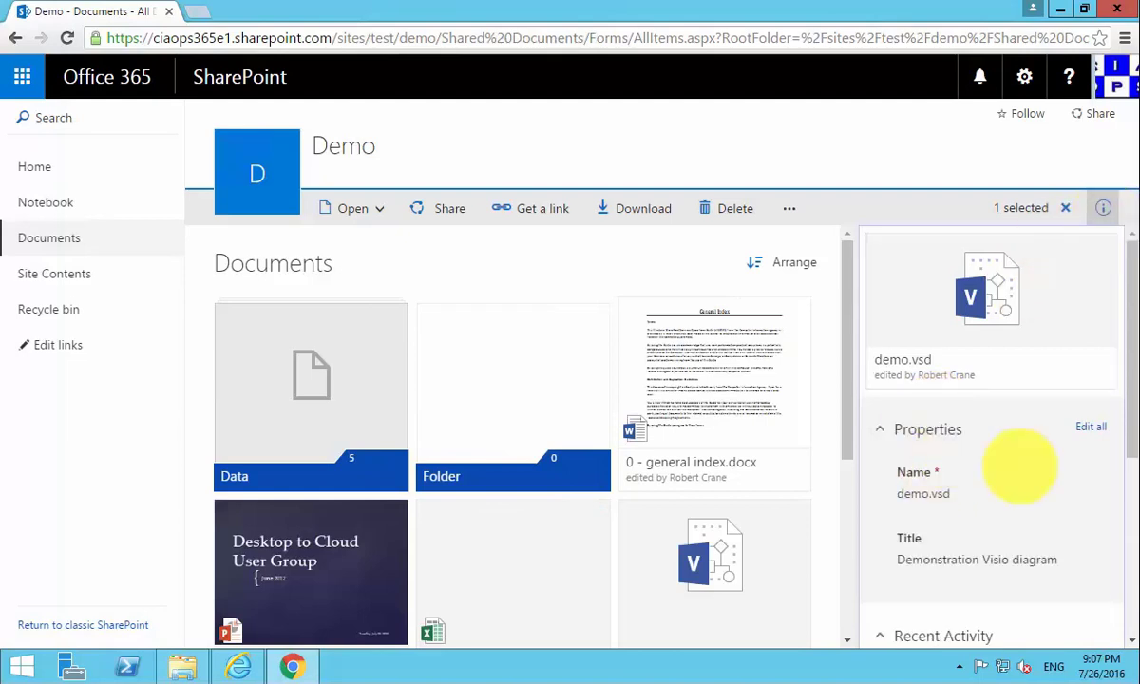
scroll(1019, 462, "up", 1)
scroll(1019, 463, "down", 1)
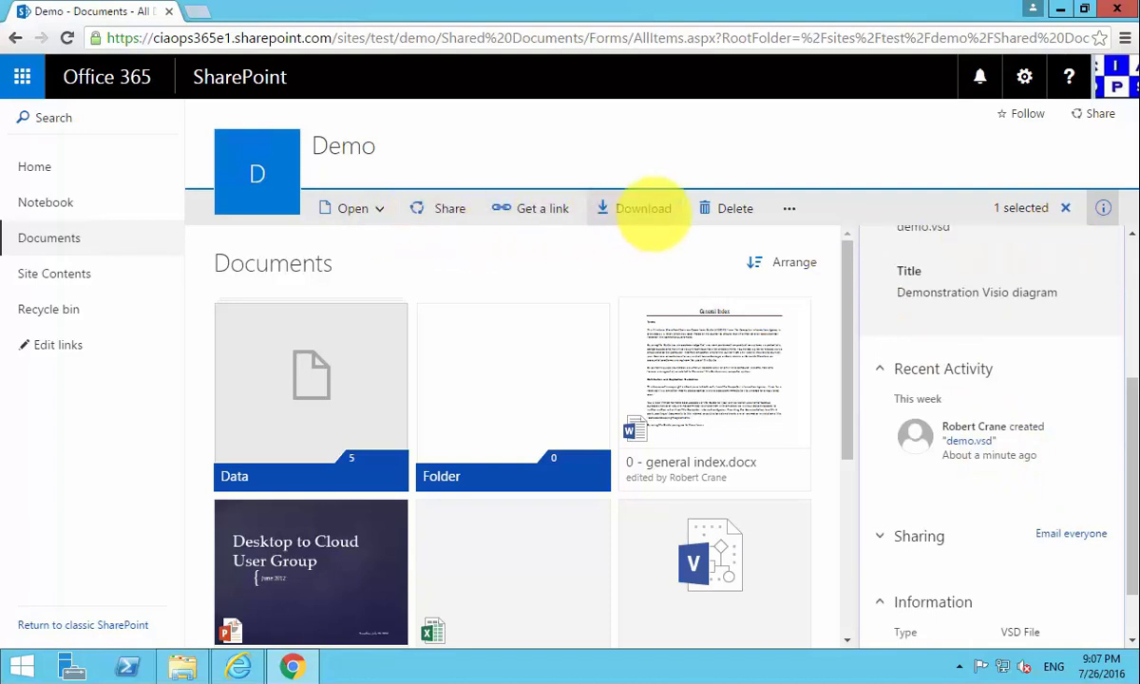
Step: Review the additional file commands available for demo.vsd, and deselect the file and hide the details pane
left_click(788, 208)
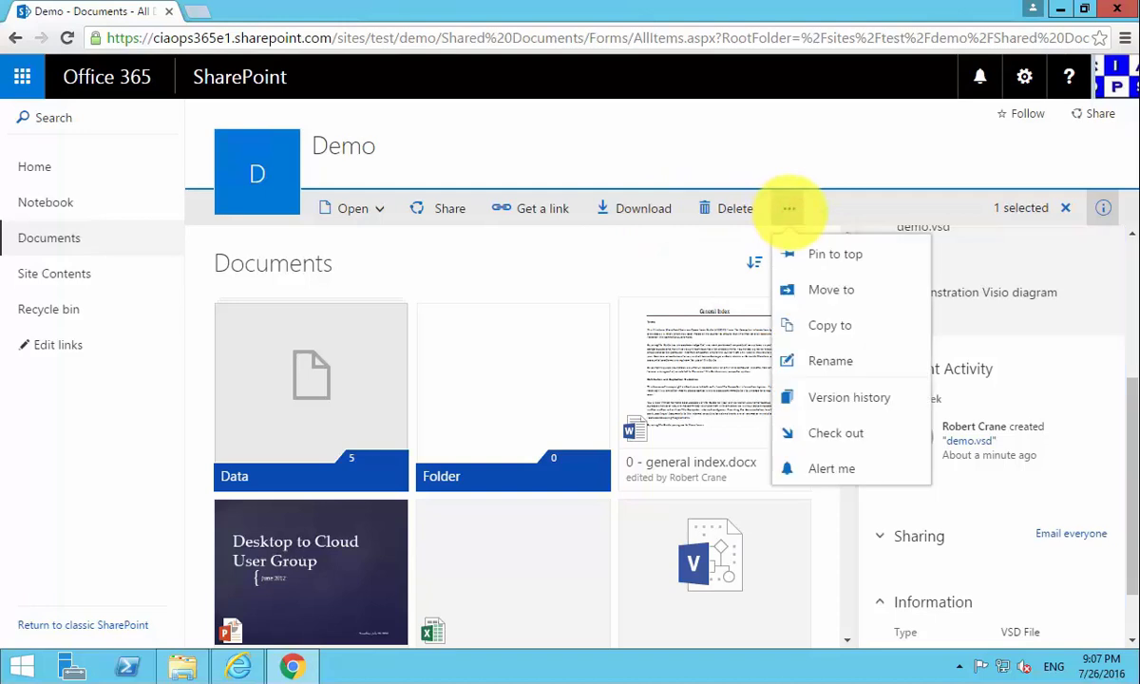
left_click(788, 208)
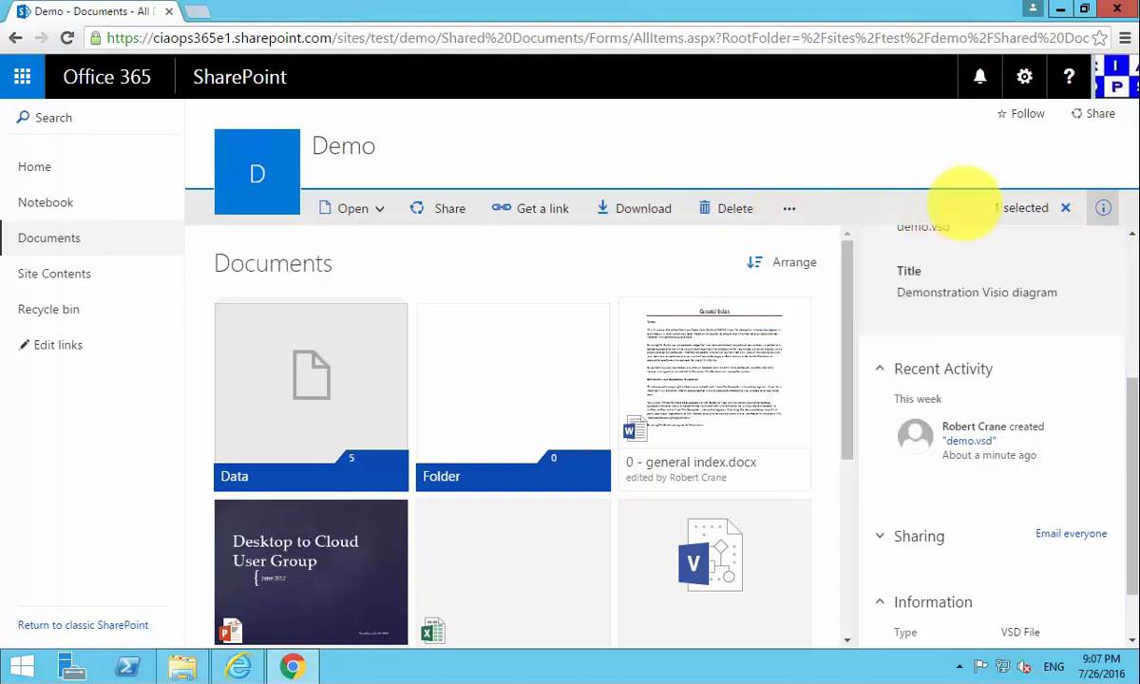
left_click(1065, 207)
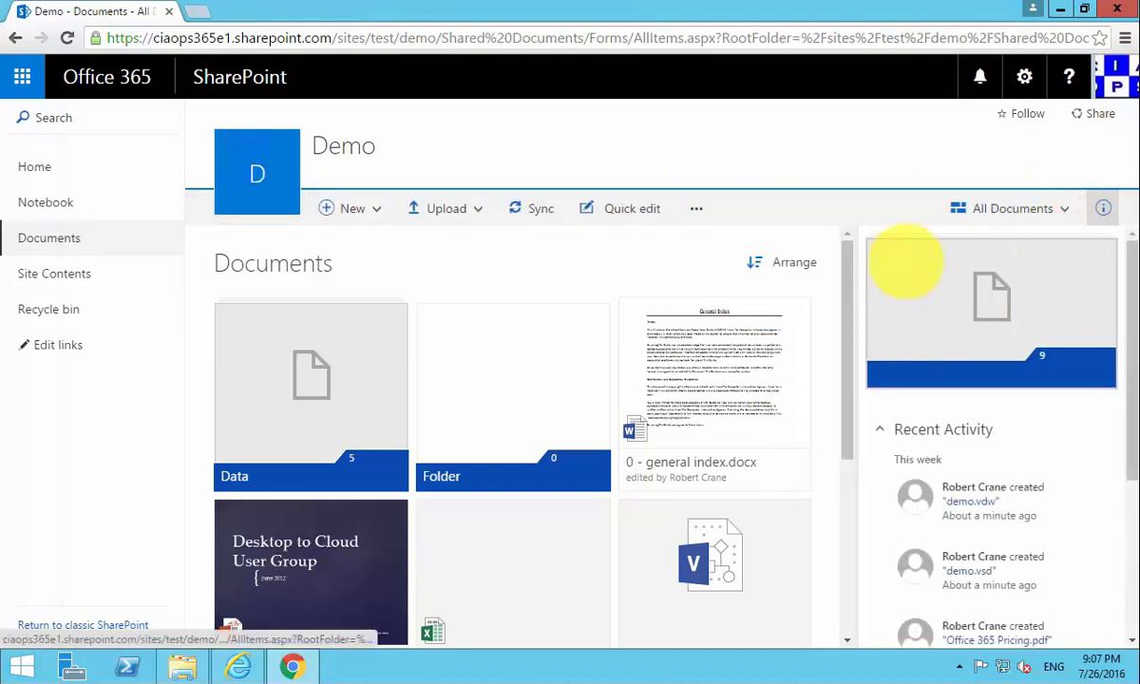
left_click(1105, 210)
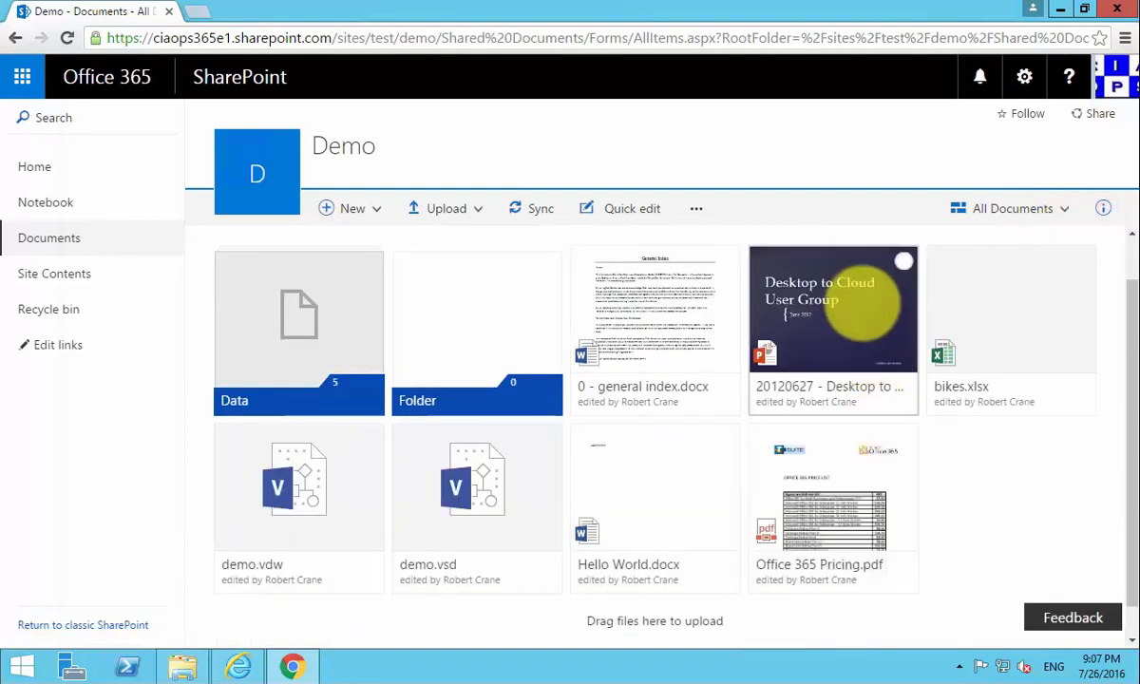